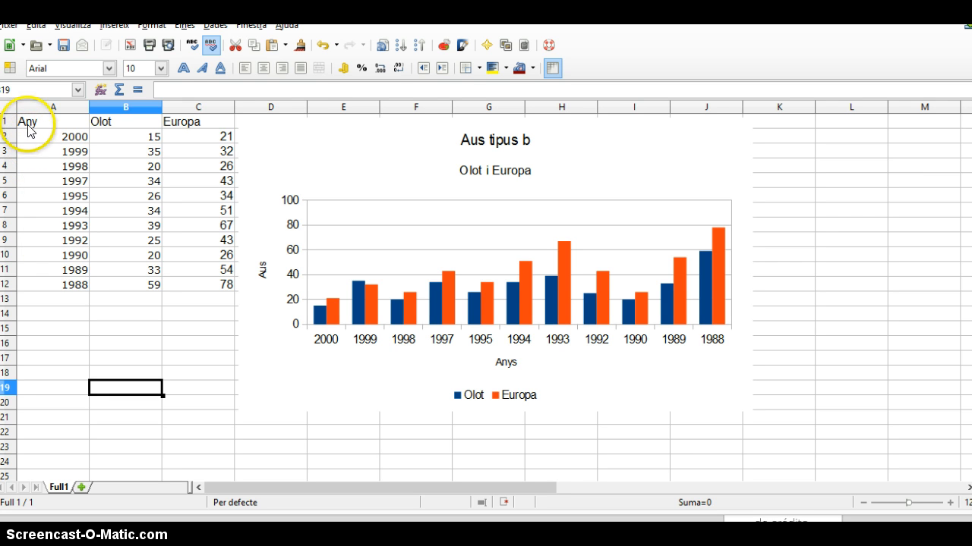
Step: Copy the Any, Olot and Europa table in A1:C12 and paste it into a new spreadsheet at A1
{"action": "left_click_drag", "start_coordinate": [32, 121], "coordinate": [233, 289]}
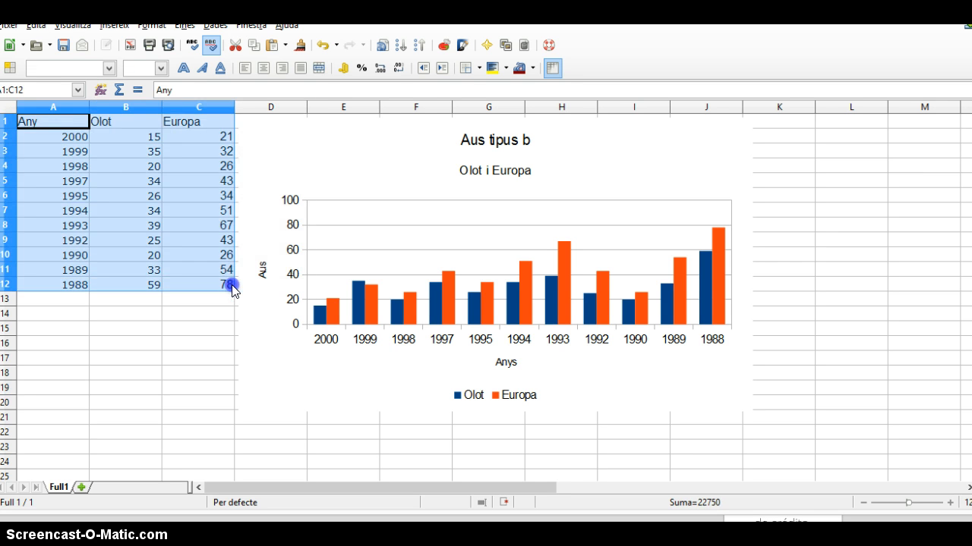
{"action": "right_click", "coordinate": [181, 262]}
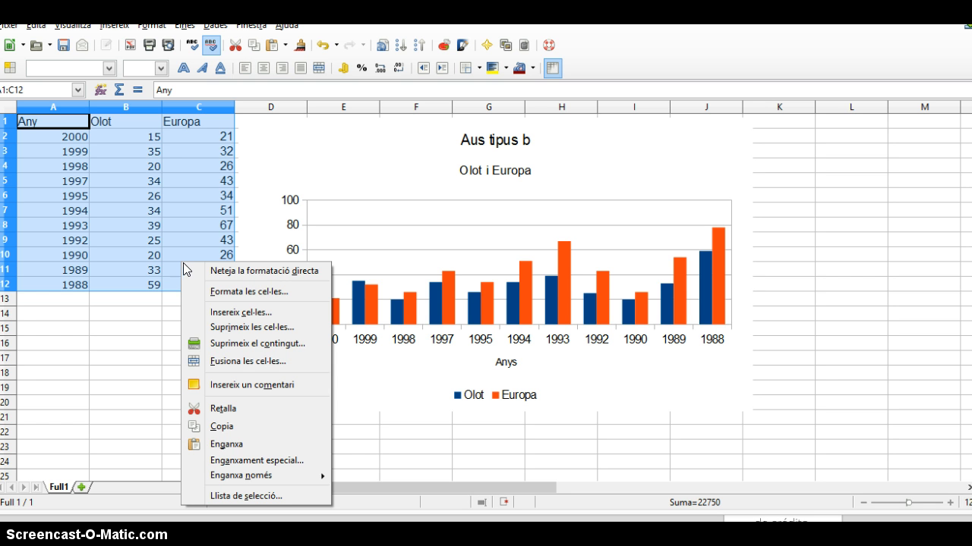
{"action": "left_click", "coordinate": [223, 428]}
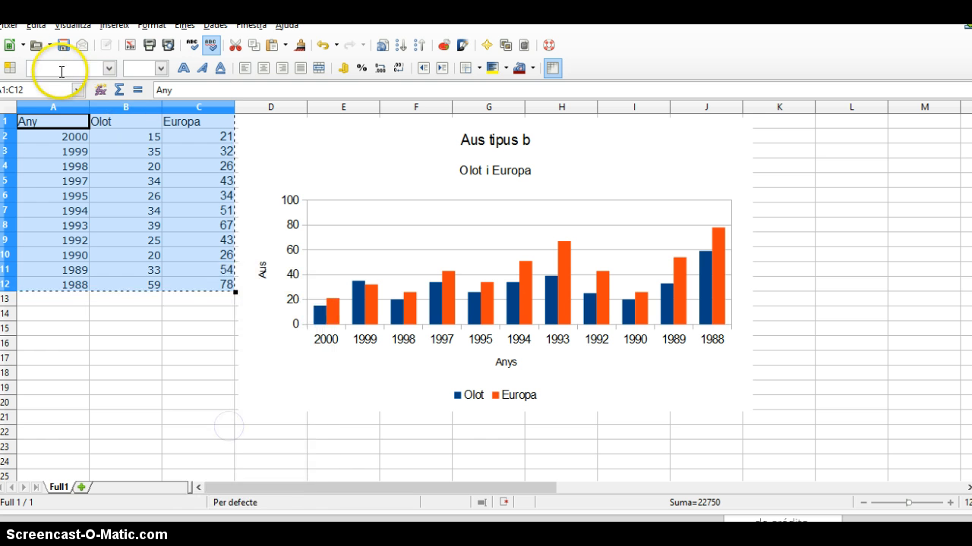
{"action": "left_click", "coordinate": [9, 44]}
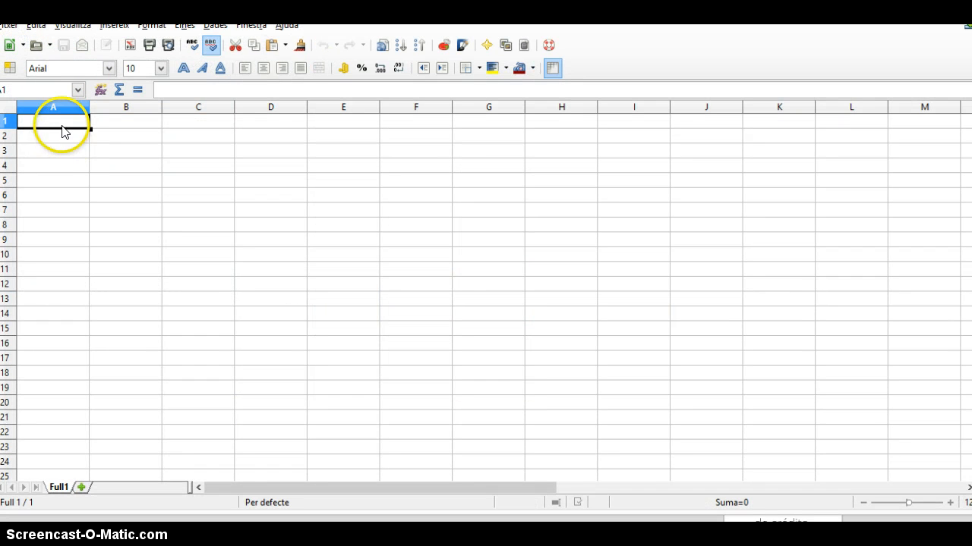
{"action": "left_click", "coordinate": [272, 45]}
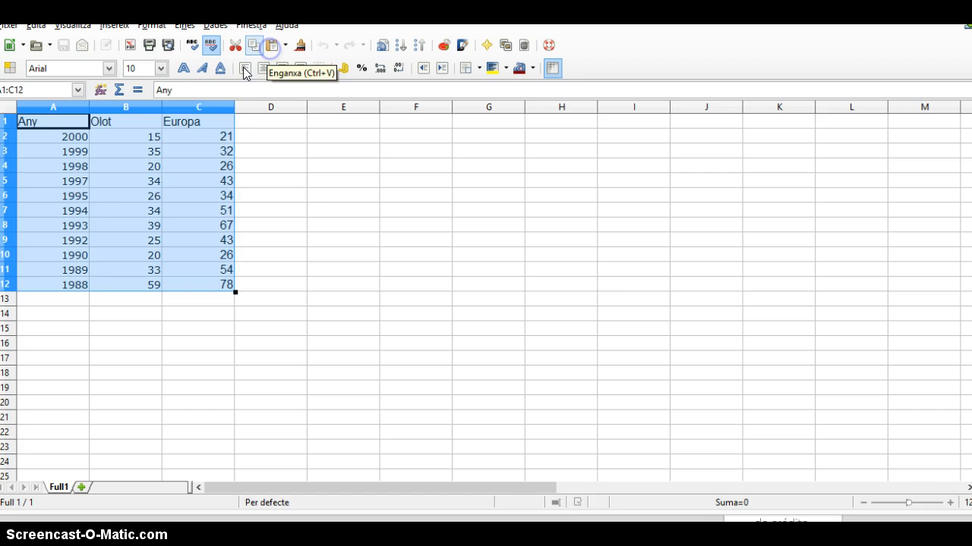
{"action": "left_click", "coordinate": [109, 210]}
{"action": "left_click", "coordinate": [352, 197]}
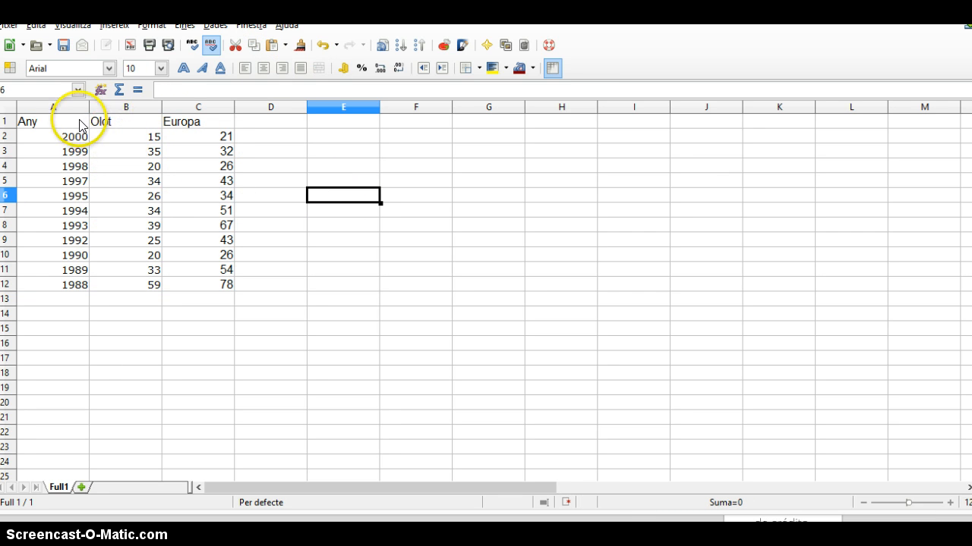
Step: Start a chart from the Olot and Europa columns in B1:C12, headers included
{"action": "left_click", "coordinate": [100, 122]}
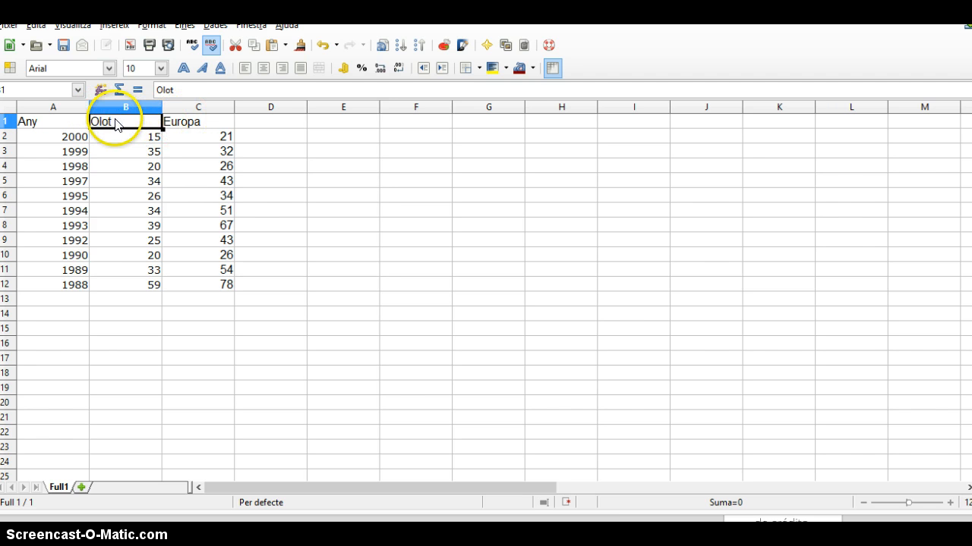
{"action": "left_click", "coordinate": [105, 149]}
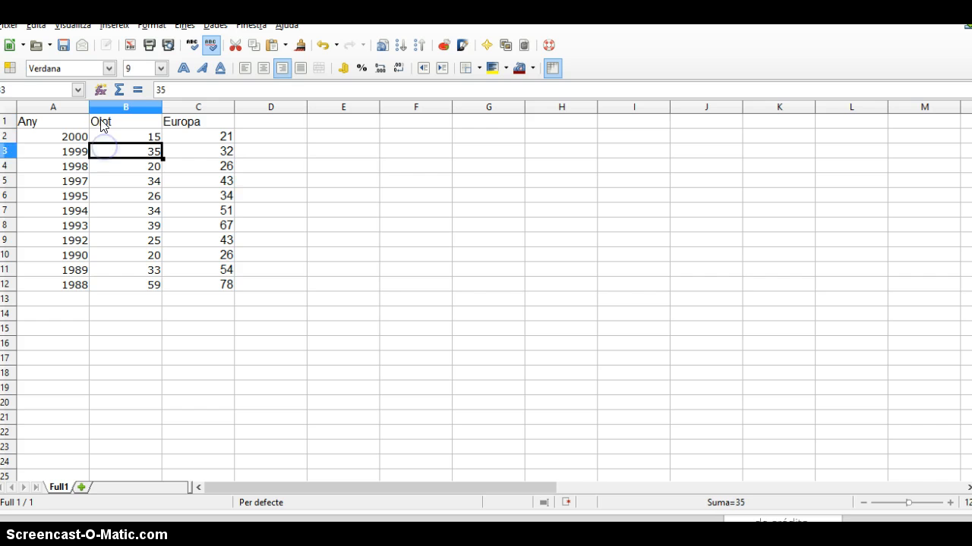
{"action": "mouse_move", "coordinate": [104, 125]}
{"action": "left_mouse_down"}
{"action": "mouse_move", "coordinate": [170, 131]}
{"action": "mouse_move", "coordinate": [190, 284]}
{"action": "left_mouse_up"}
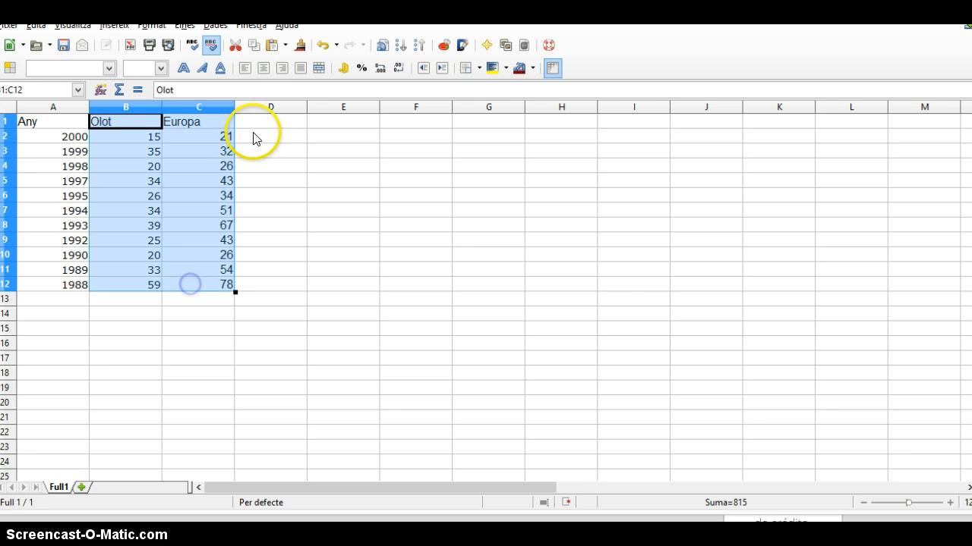
{"action": "left_click", "coordinate": [445, 49]}
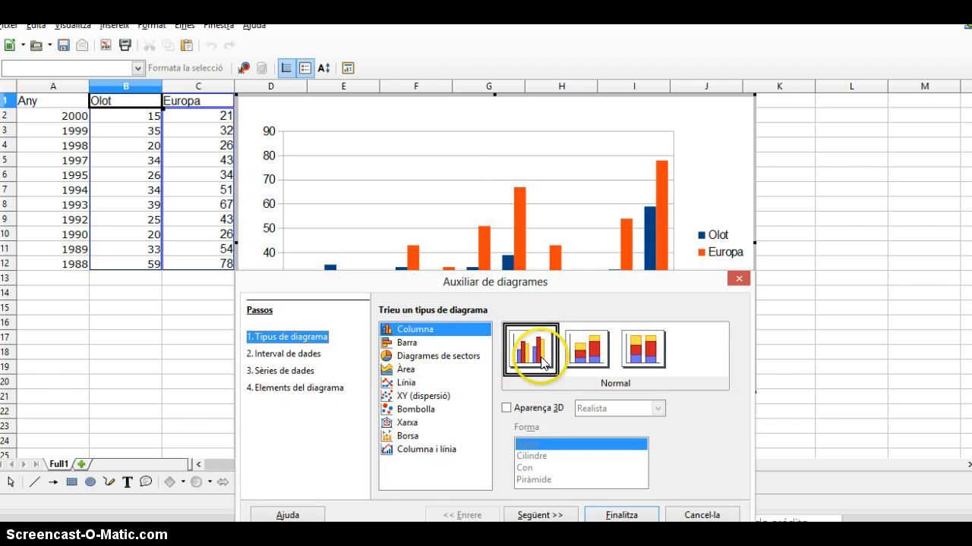
Step: Try the 3D look on the normal column chart, and turn it off again
{"action": "left_click", "coordinate": [506, 410]}
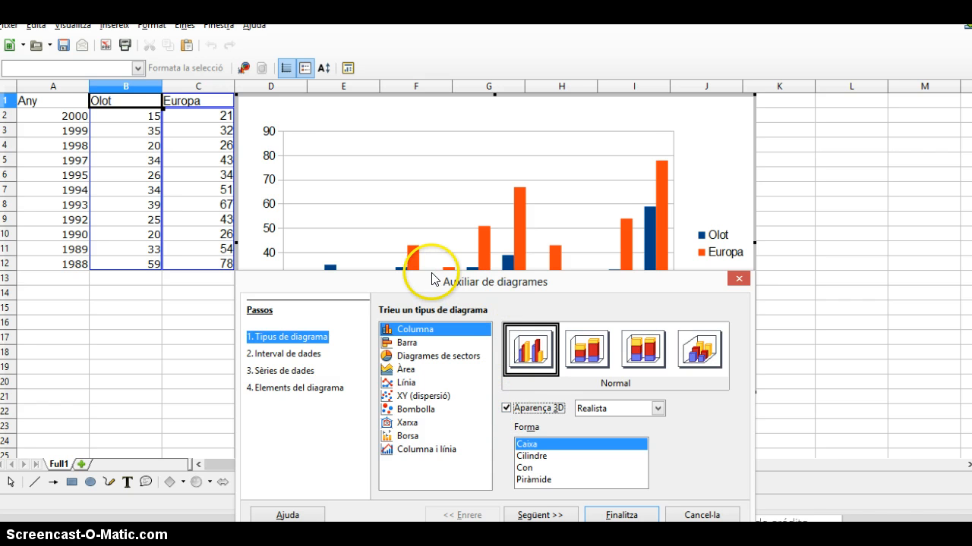
{"action": "left_click_drag", "start_coordinate": [431, 280], "coordinate": [484, 409]}
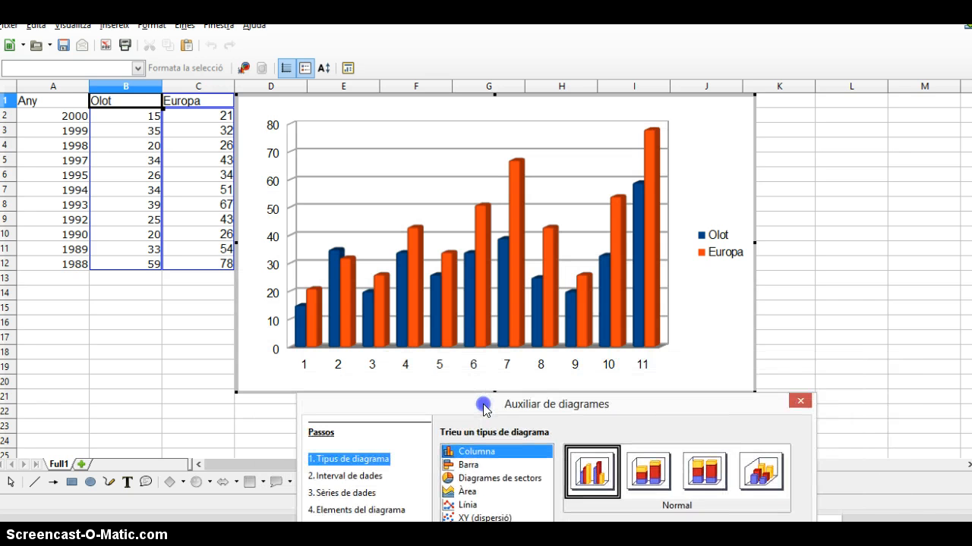
{"action": "left_click_drag", "start_coordinate": [493, 361], "coordinate": [596, 114]}
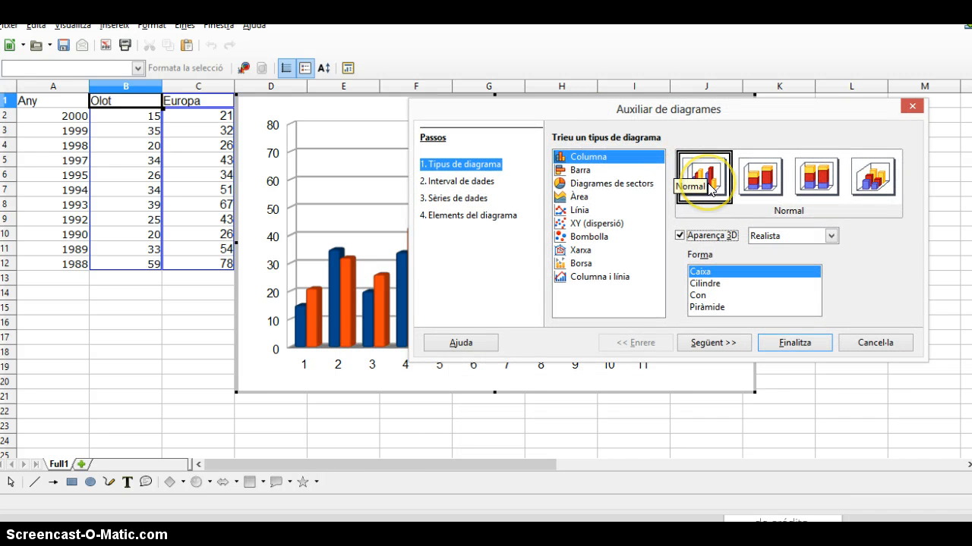
{"action": "left_click", "coordinate": [679, 236]}
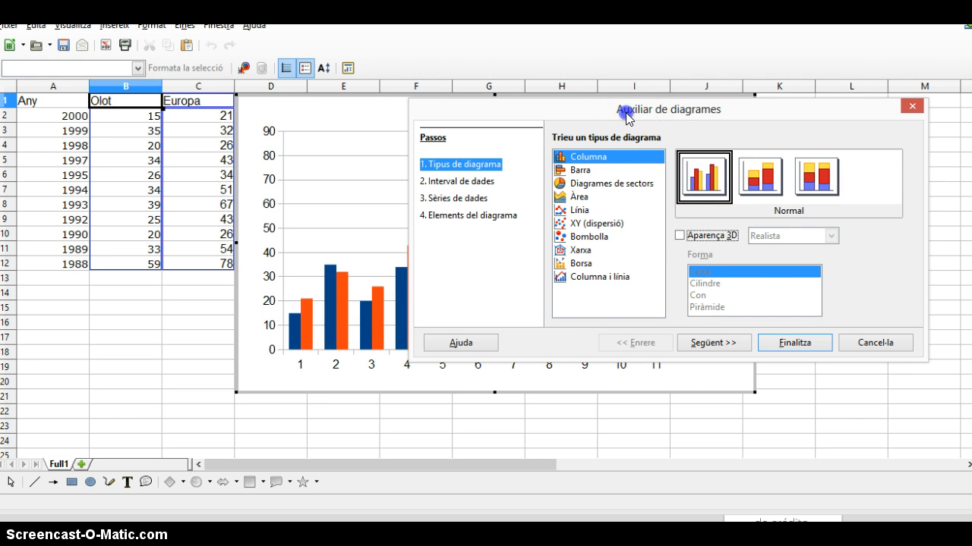
{"action": "left_click_drag", "start_coordinate": [637, 112], "coordinate": [430, 403]}
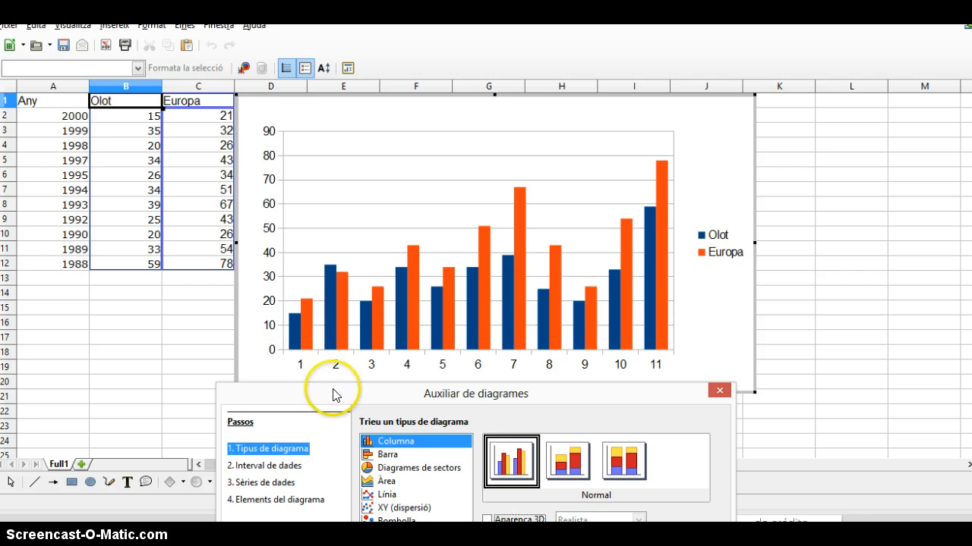
{"action": "left_click_drag", "start_coordinate": [331, 392], "coordinate": [262, 120]}
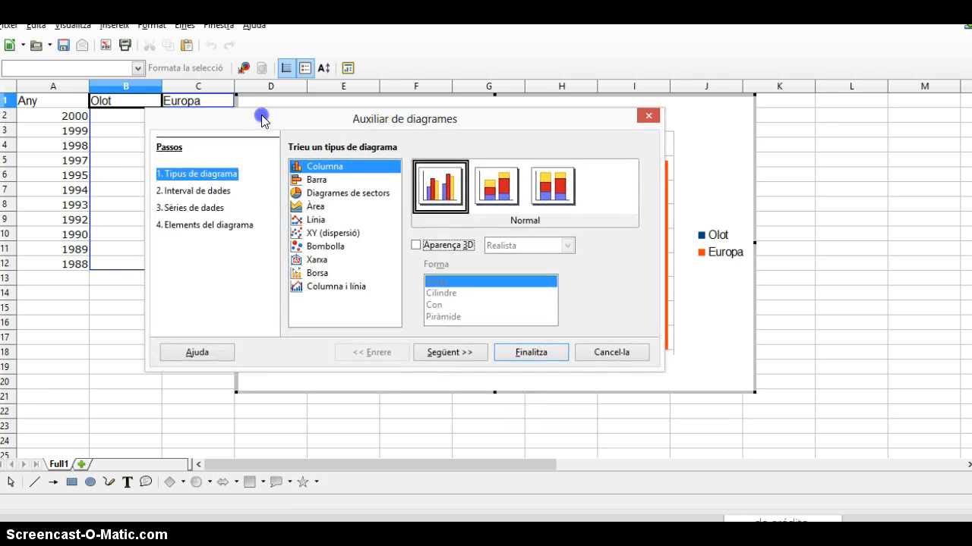
Step: Set the data series categories to the years in A2:A12 and check the chart's horizontal axis
{"action": "left_click", "coordinate": [202, 191]}
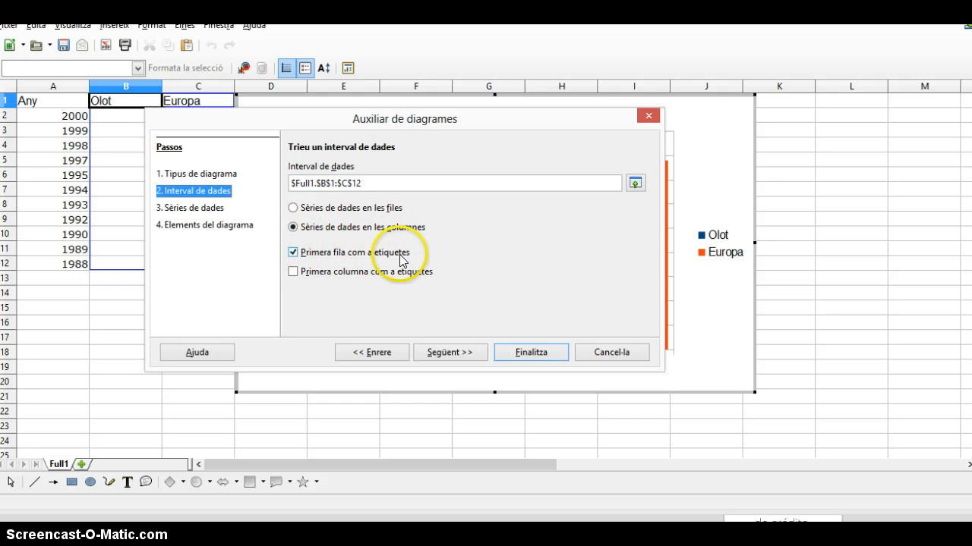
{"action": "left_click", "coordinate": [296, 127]}
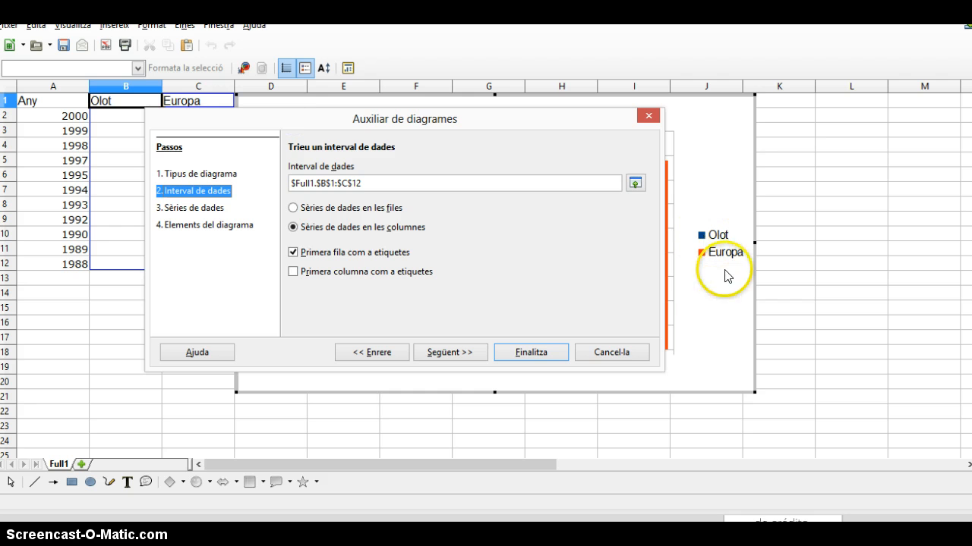
{"action": "left_click", "coordinate": [199, 207]}
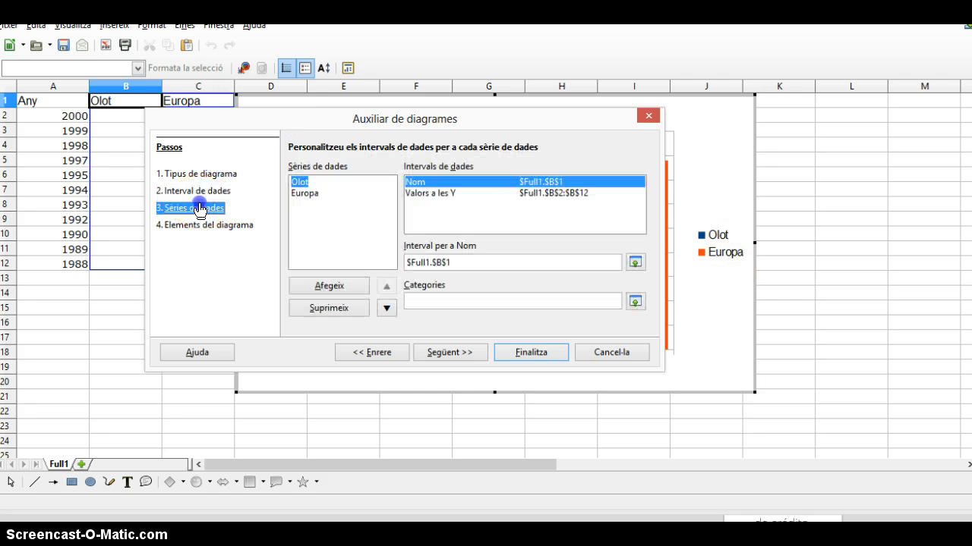
{"action": "left_click", "coordinate": [635, 301]}
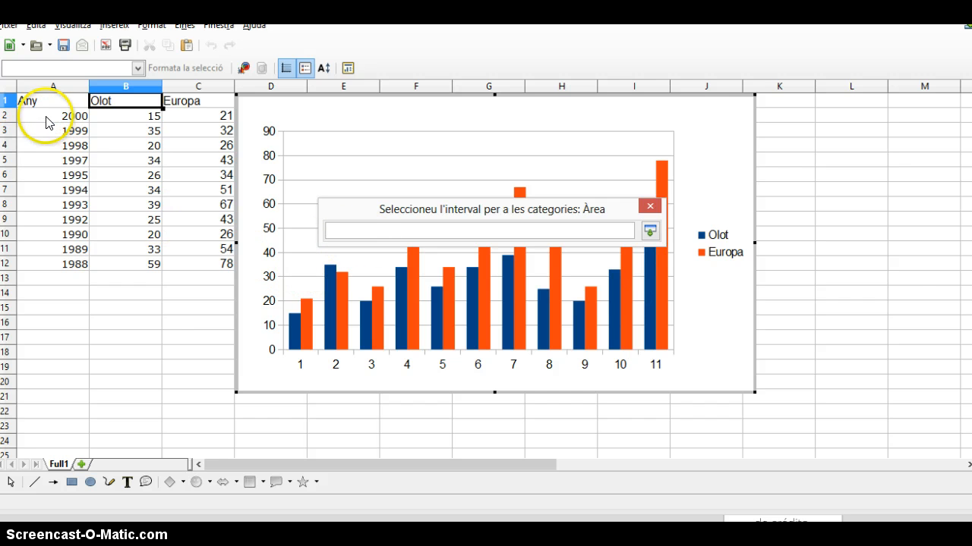
{"action": "left_click_drag", "start_coordinate": [47, 114], "coordinate": [68, 270]}
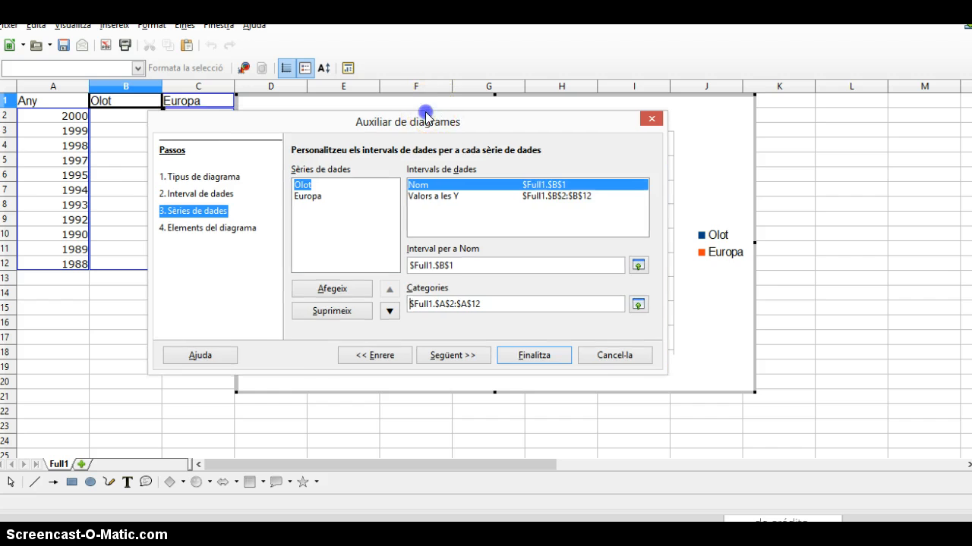
{"action": "left_click_drag", "start_coordinate": [427, 114], "coordinate": [557, 384]}
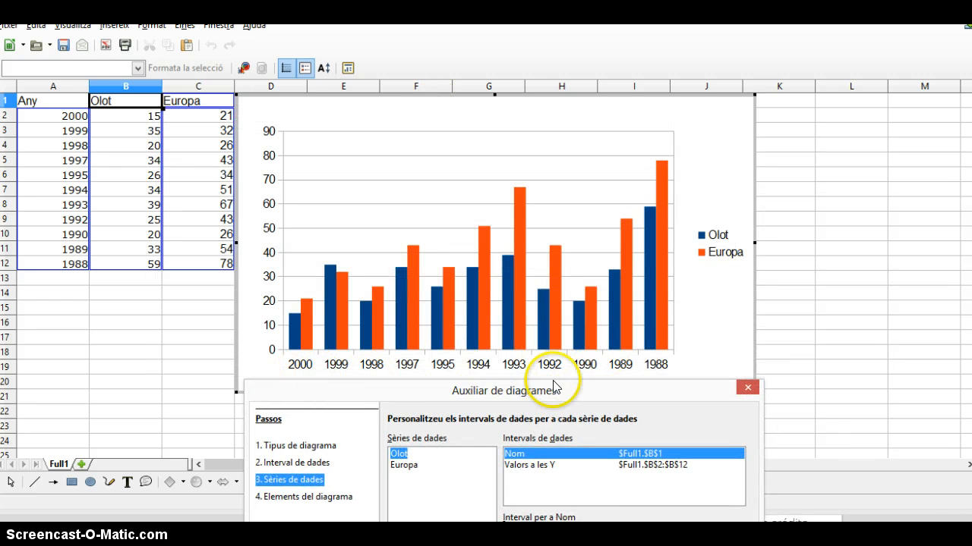
{"action": "left_click_drag", "start_coordinate": [538, 384], "coordinate": [536, 88]}
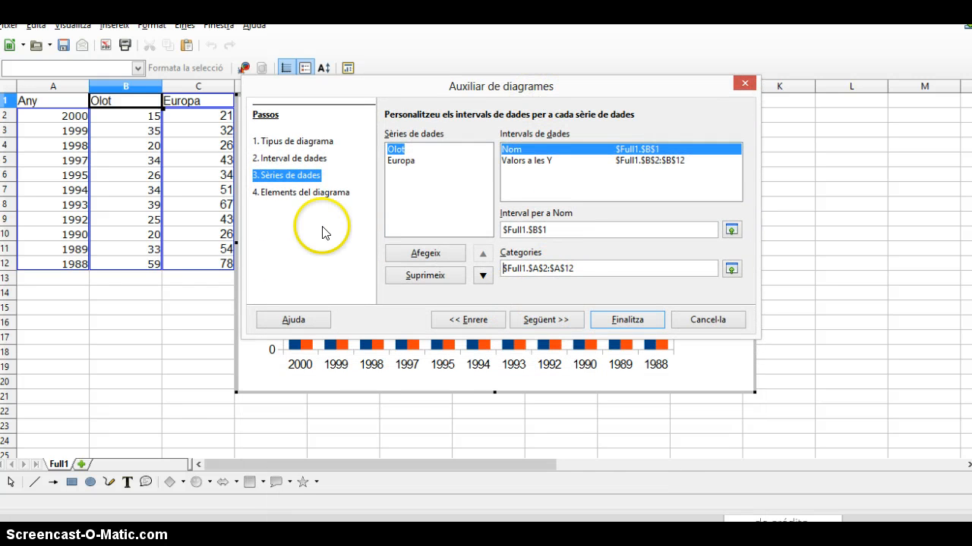
Step: Give the chart the title "Aus del tipus b" and the subtitle "Olot i Europa"
{"action": "left_click", "coordinate": [305, 195]}
{"action": "left_click", "coordinate": [434, 134]}
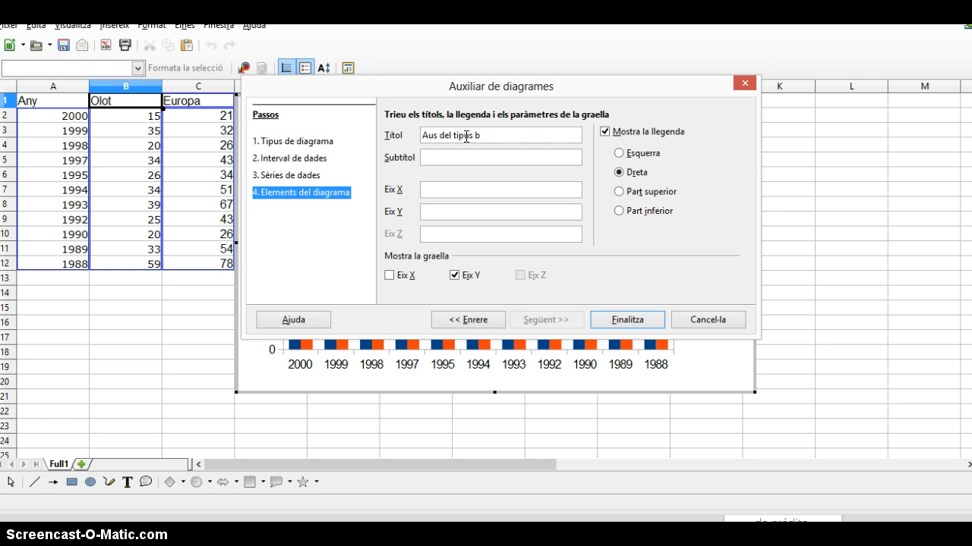
{"action": "left_click", "coordinate": [504, 157]}
Step: Title the X axis "Anys" and the Y axis "Freqüència", and finish the chart
{"action": "left_click", "coordinate": [547, 195]}
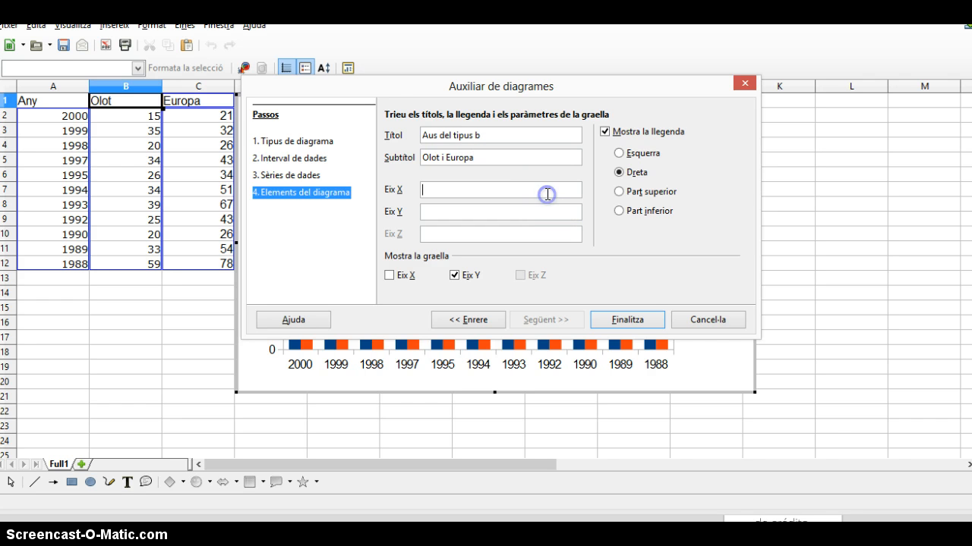
{"action": "left_click_drag", "start_coordinate": [418, 86], "coordinate": [631, 83]}
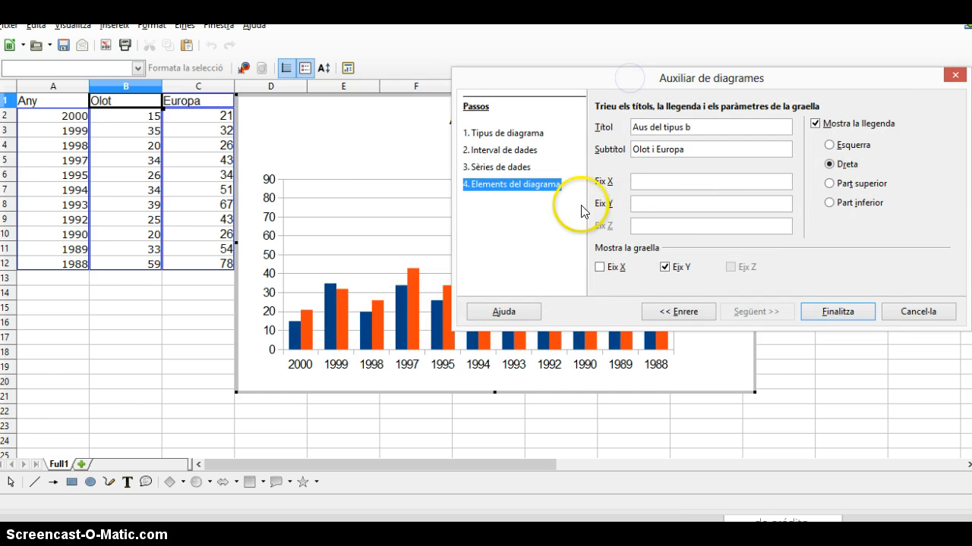
{"action": "left_click", "coordinate": [658, 204]}
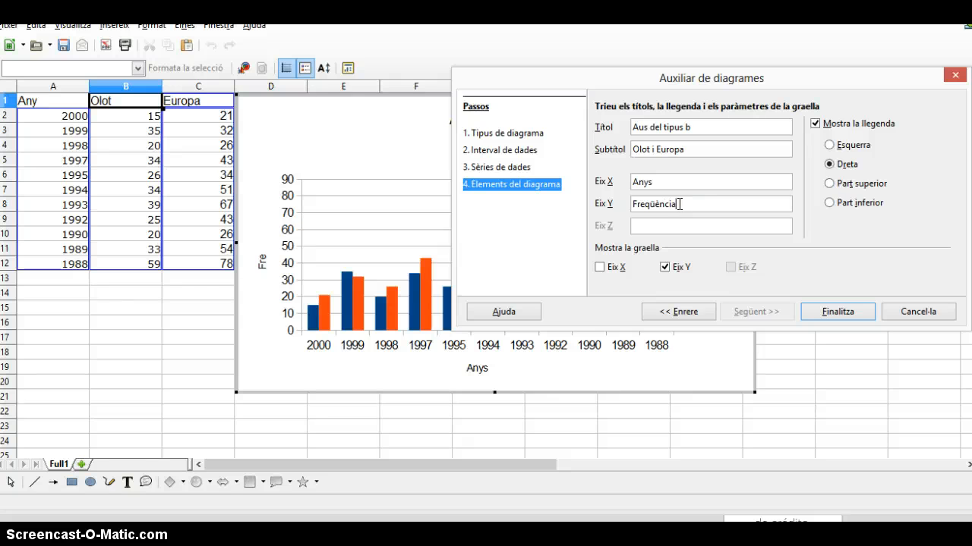
{"action": "left_click", "coordinate": [839, 311]}
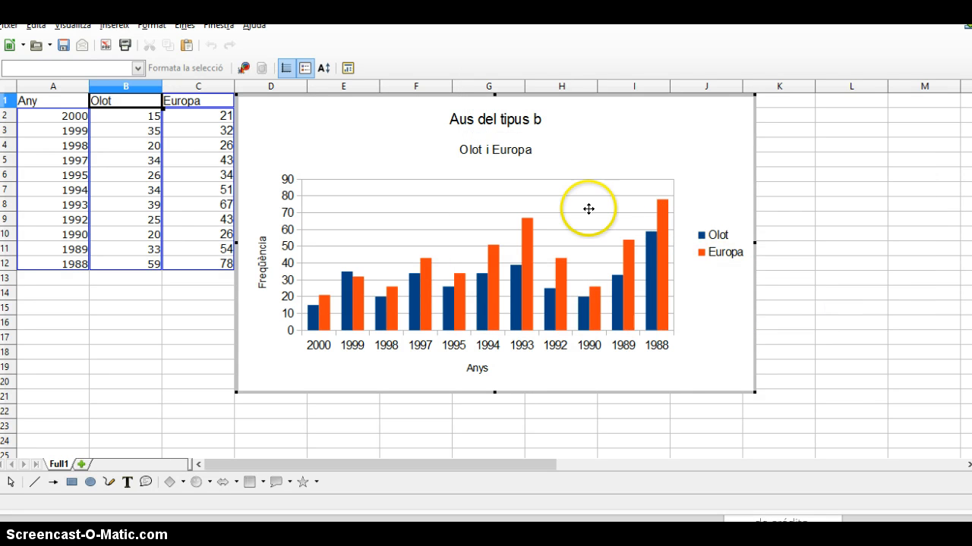
Step: Choose the colour Verd as the fill of the chart area
{"action": "right_click", "coordinate": [585, 148]}
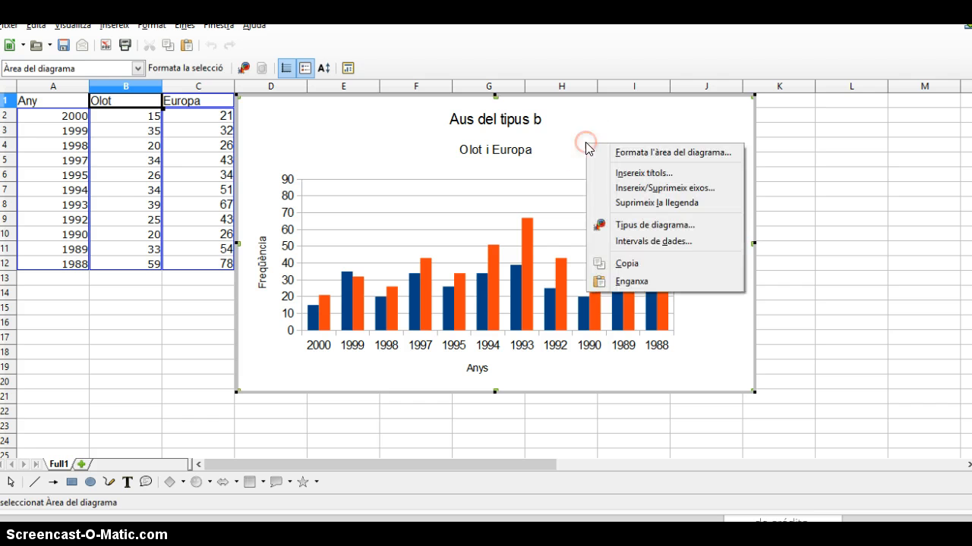
{"action": "left_click", "coordinate": [631, 154]}
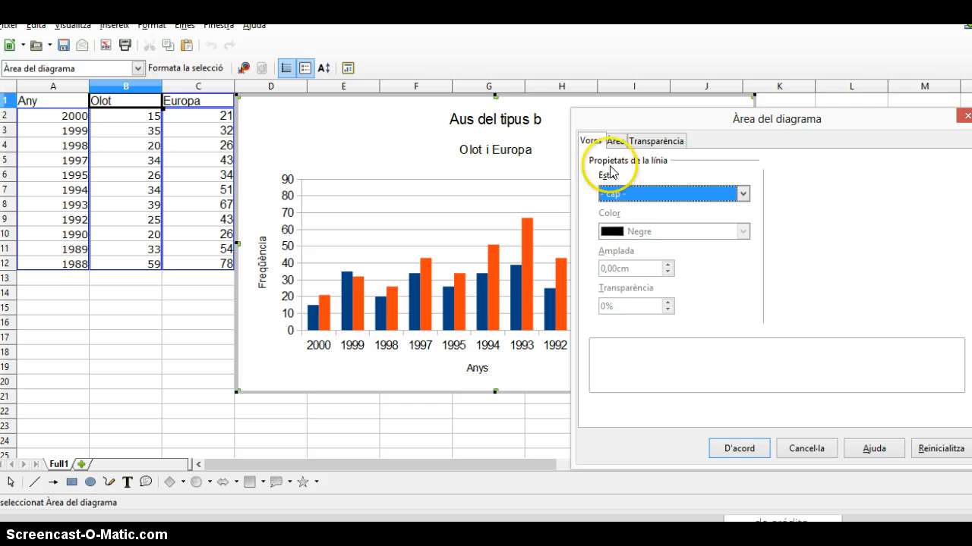
{"action": "left_click", "coordinate": [615, 141]}
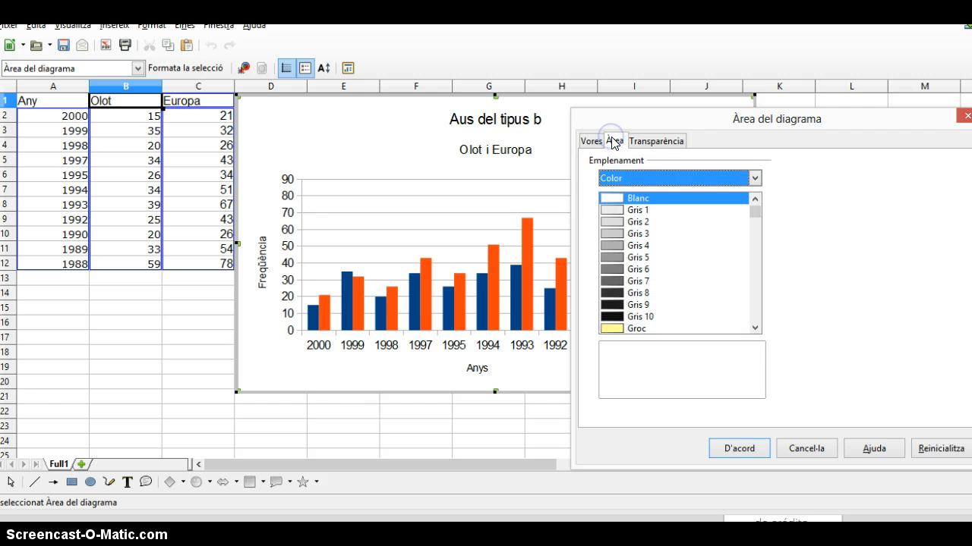
{"action": "left_click", "coordinate": [753, 328]}
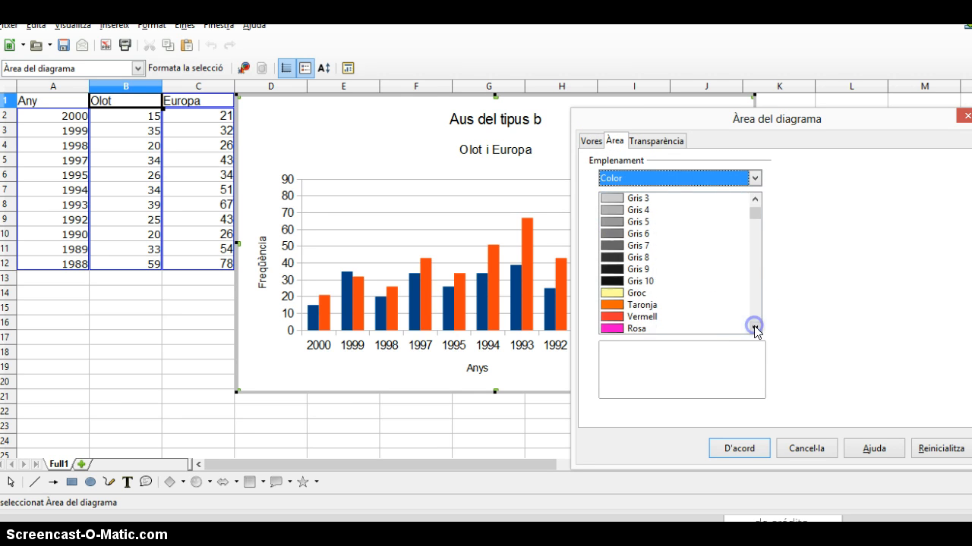
{"action": "left_click", "coordinate": [754, 328]}
{"action": "left_click", "coordinate": [755, 328]}
{"action": "left_click", "coordinate": [755, 327]}
{"action": "left_click", "coordinate": [754, 328]}
{"action": "left_click", "coordinate": [755, 328]}
{"action": "left_click", "coordinate": [756, 328]}
{"action": "left_click", "coordinate": [756, 328]}
{"action": "left_click", "coordinate": [756, 327]}
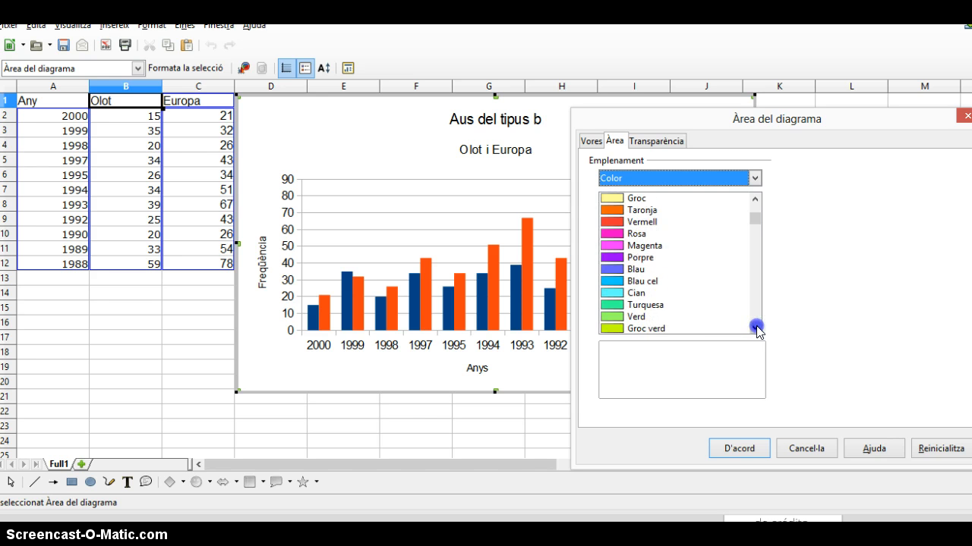
{"action": "left_click", "coordinate": [638, 316]}
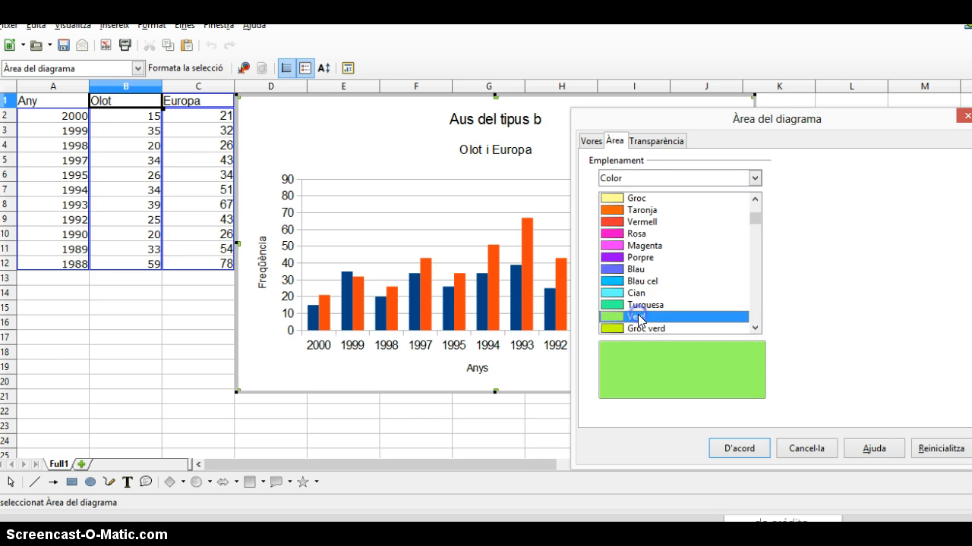
Step: Give the chart area a "3 traços 3 punts (variable)" border in Porpre, 0,10 cm wide with 15% transparency
{"action": "left_click", "coordinate": [598, 141]}
{"action": "left_click", "coordinate": [743, 193]}
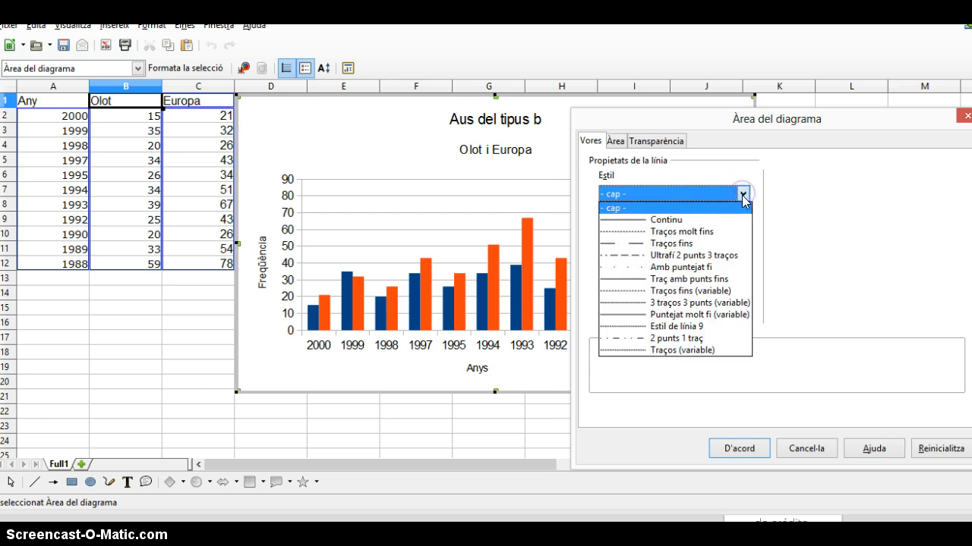
{"action": "left_click", "coordinate": [706, 303]}
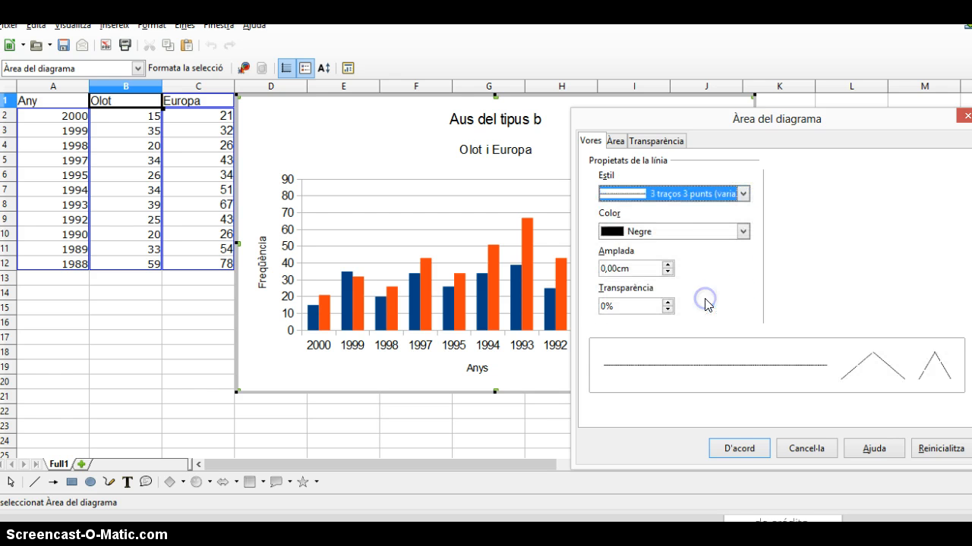
{"action": "left_click", "coordinate": [743, 231]}
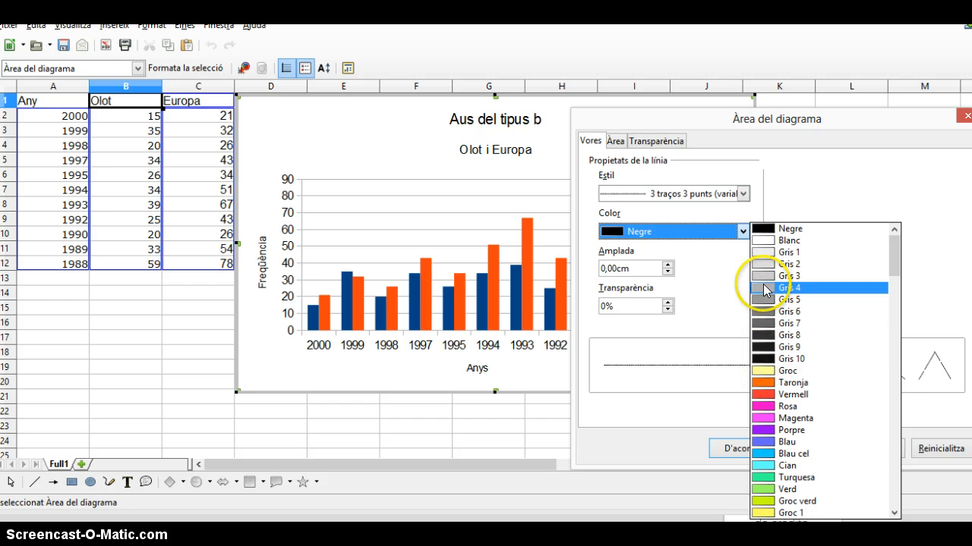
{"action": "left_click", "coordinate": [771, 432]}
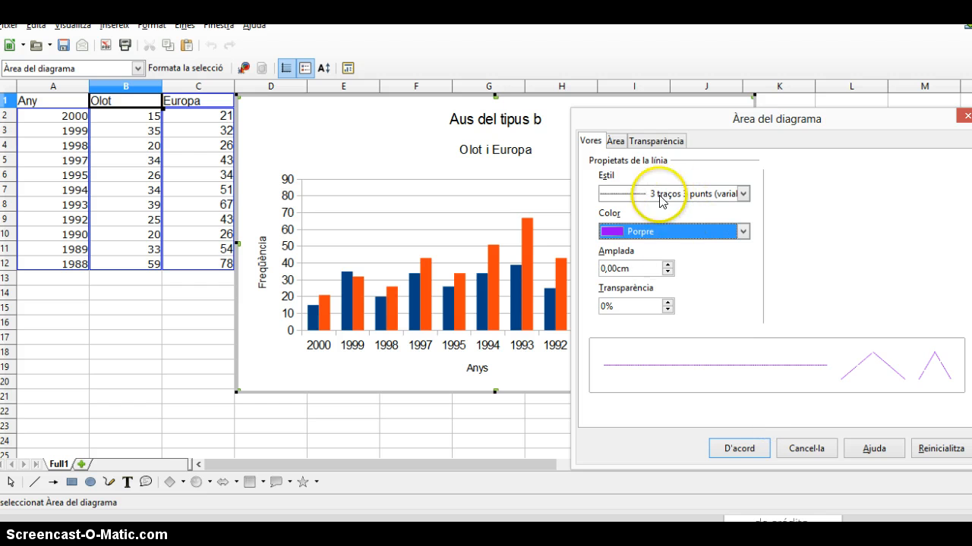
{"action": "left_click", "coordinate": [667, 265]}
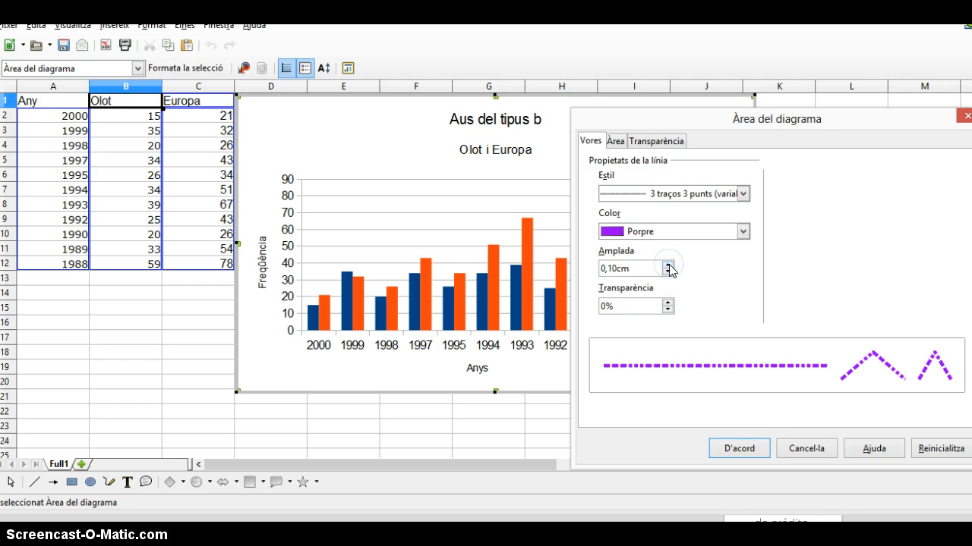
{"action": "left_click", "coordinate": [669, 306]}
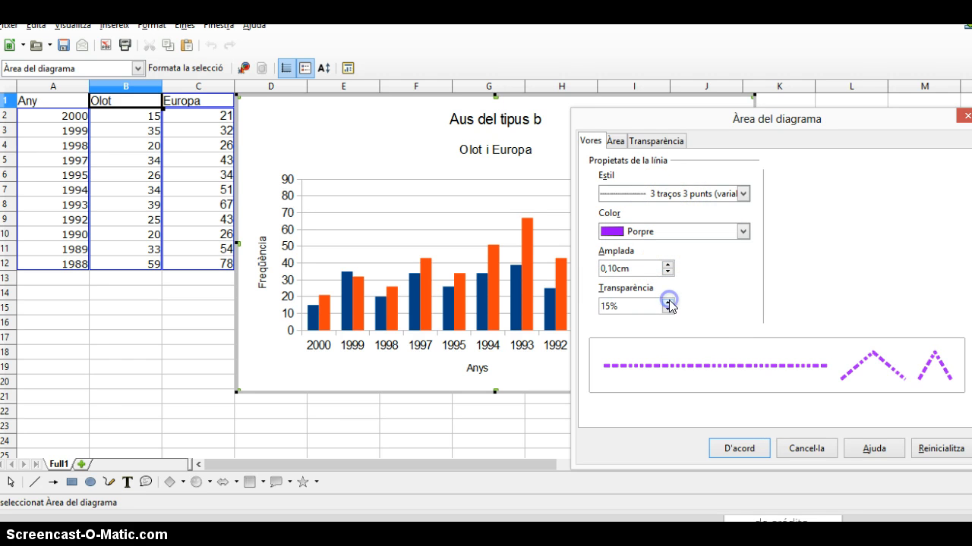
Step: Try a uniform 40% transparency on the chart area, switch it to a Lineal gradient (Degradat), and apply the formatting
{"action": "left_click", "coordinate": [615, 141]}
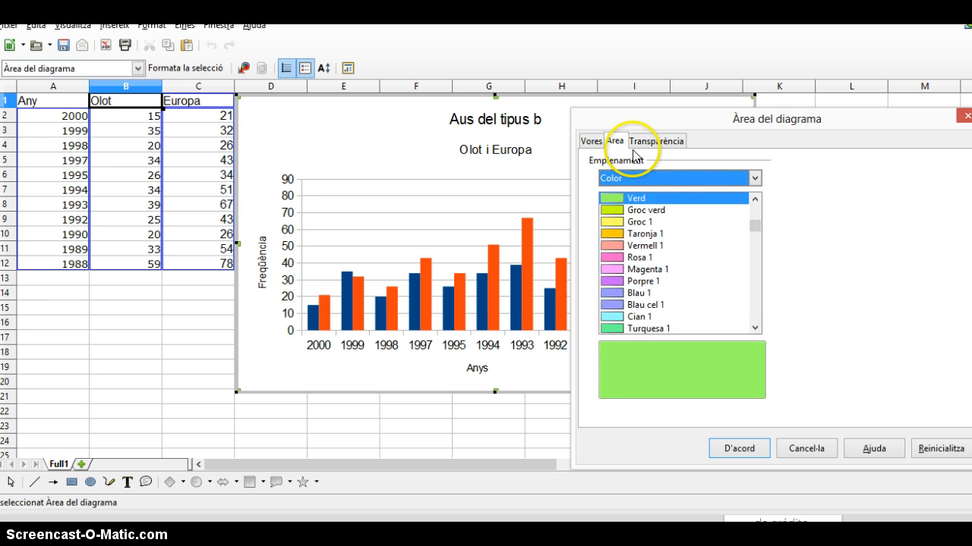
{"action": "left_click", "coordinate": [644, 142]}
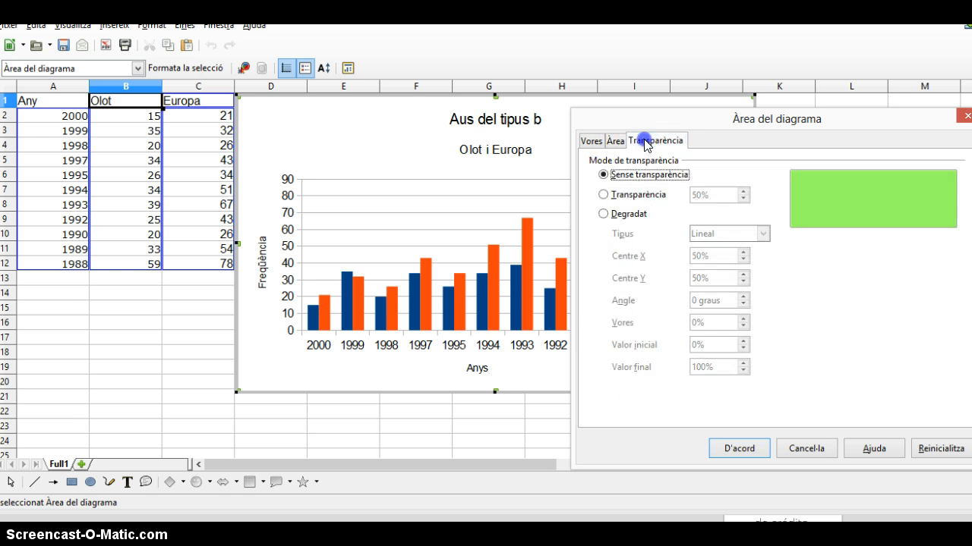
{"action": "left_click", "coordinate": [604, 195]}
{"action": "left_click", "coordinate": [744, 199]}
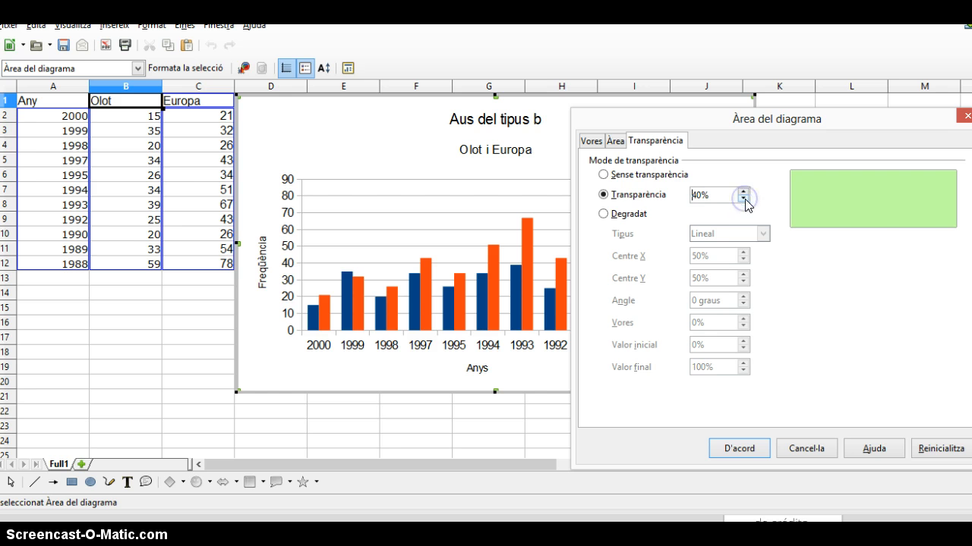
{"action": "left_click", "coordinate": [608, 215]}
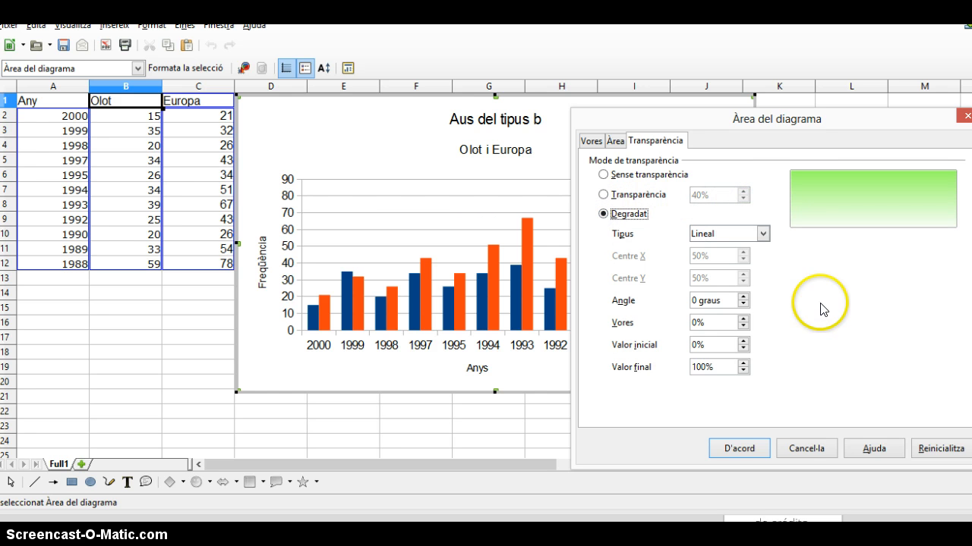
{"action": "left_click", "coordinate": [738, 447]}
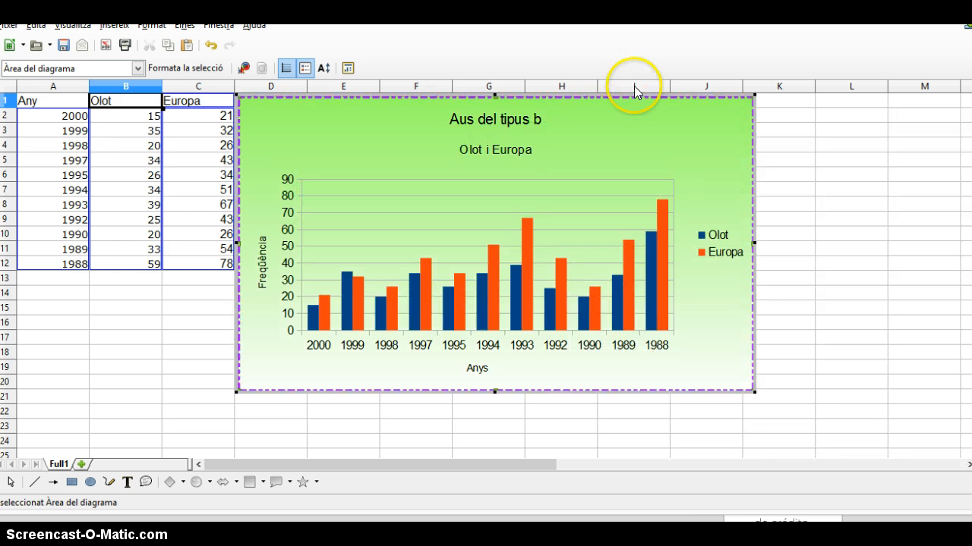
Step: Turn on the 3D appearance for the column chart with the Senzill scheme, keeping the chart in view
{"action": "right_click", "coordinate": [556, 156]}
{"action": "key", "text": "Escape"}
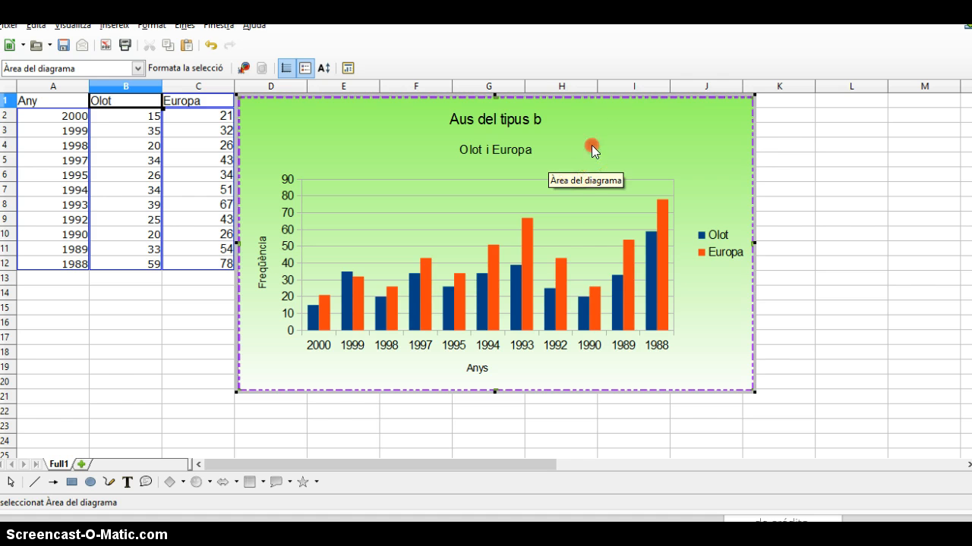
{"action": "right_click", "coordinate": [590, 145]}
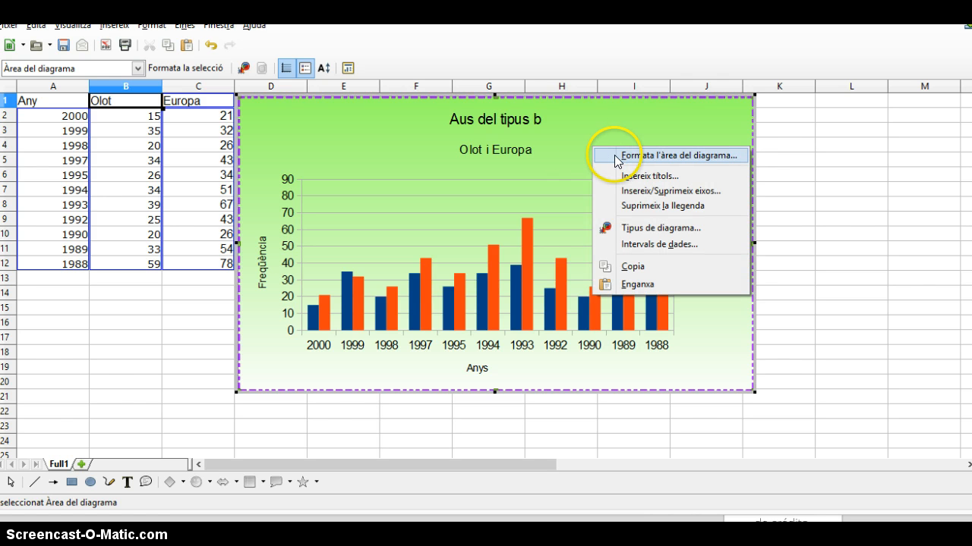
{"action": "left_click", "coordinate": [648, 230]}
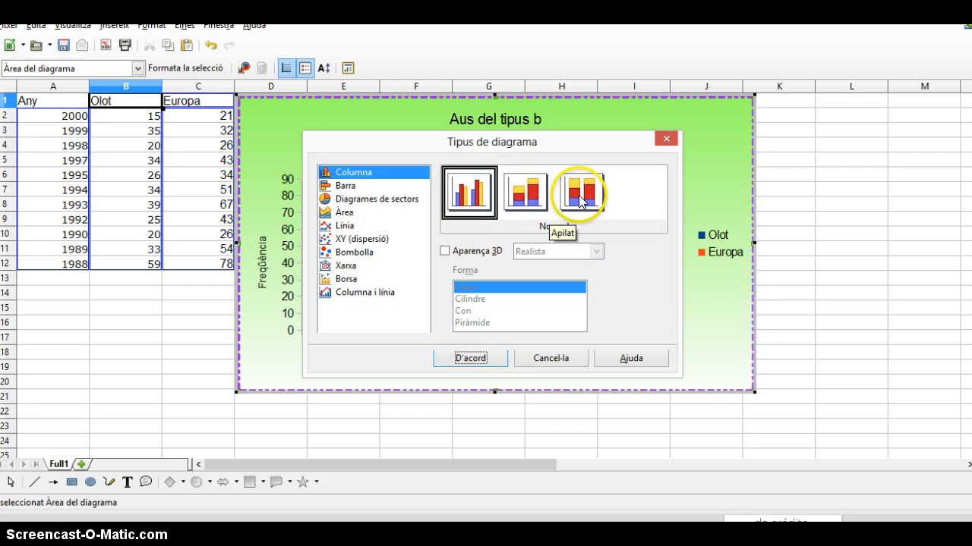
{"action": "left_click", "coordinate": [446, 252]}
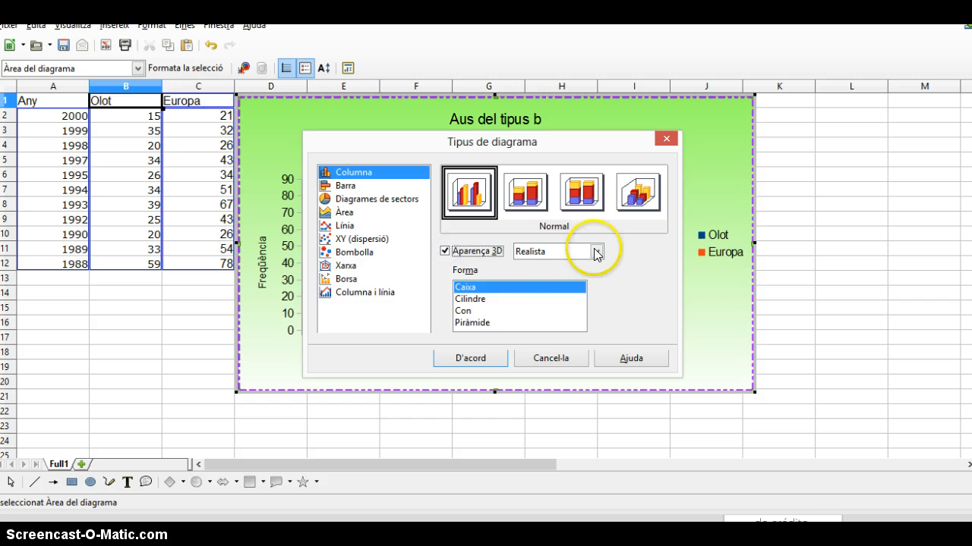
{"action": "left_click", "coordinate": [597, 251]}
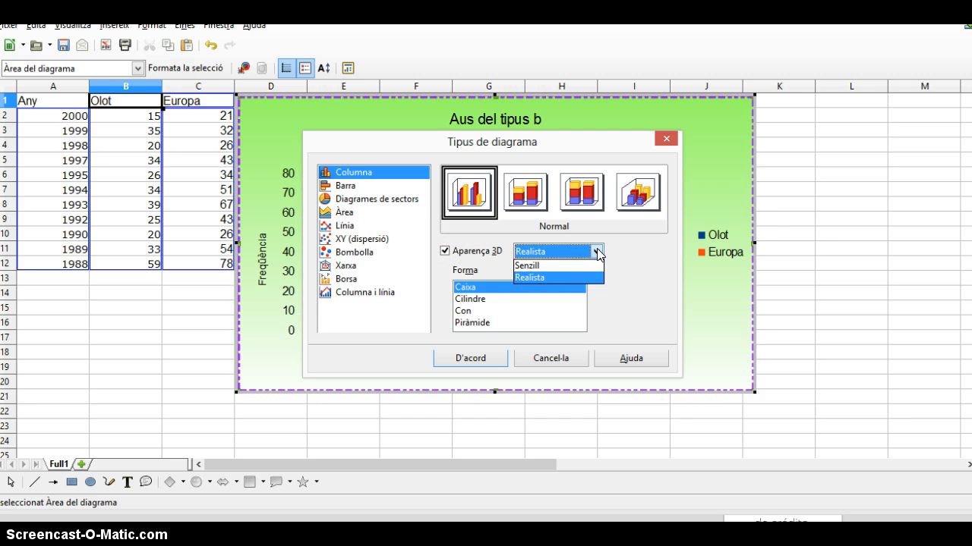
{"action": "left_click", "coordinate": [578, 265]}
{"action": "left_click", "coordinate": [573, 136]}
{"action": "left_click_drag", "start_coordinate": [573, 136], "coordinate": [703, 157]}
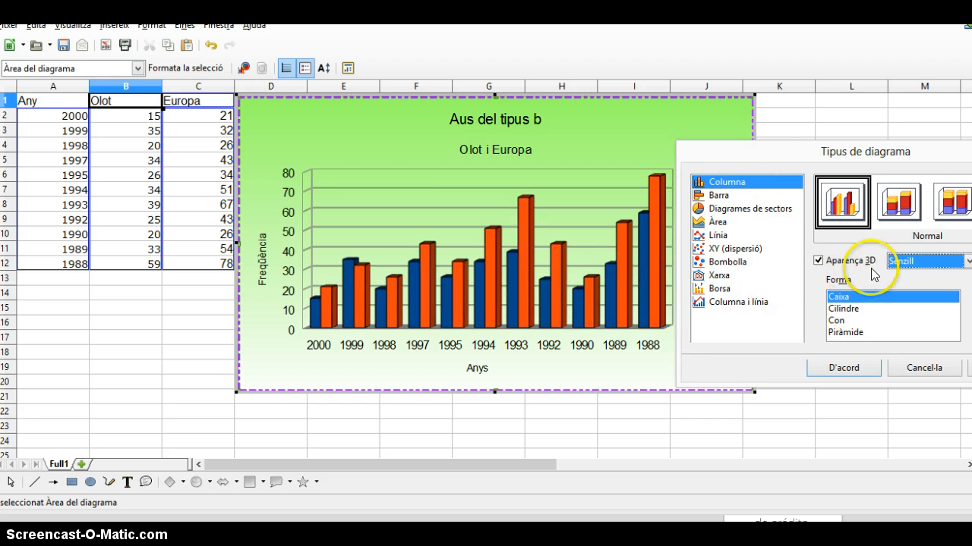
Step: Try the Realista 3D scheme on the columns and return to Senzill
{"action": "left_click", "coordinate": [969, 261]}
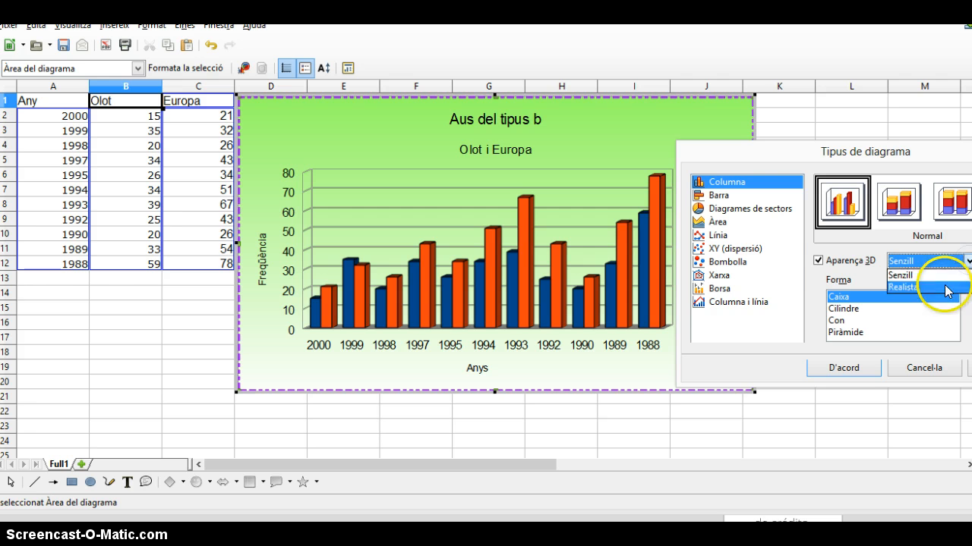
{"action": "left_click", "coordinate": [945, 287]}
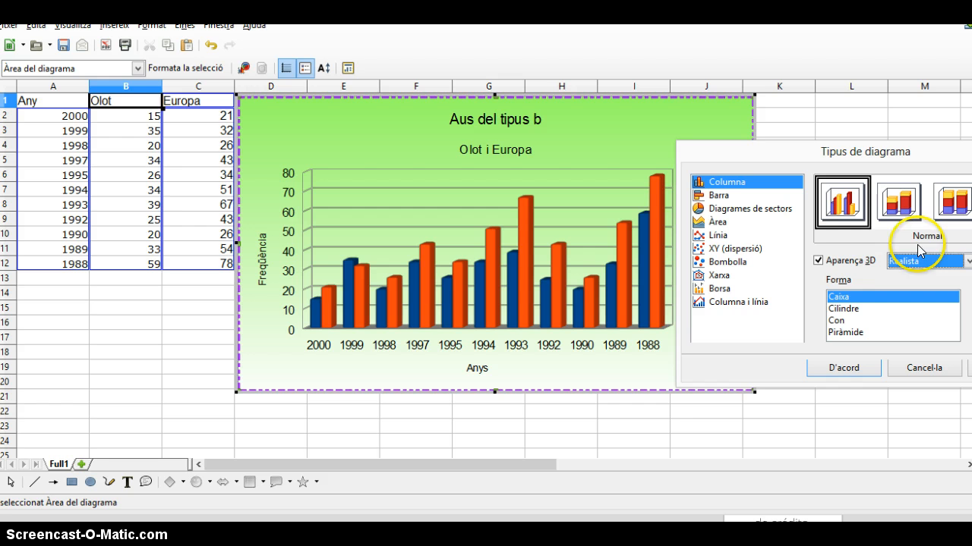
{"action": "left_click", "coordinate": [967, 261]}
{"action": "left_click", "coordinate": [942, 274]}
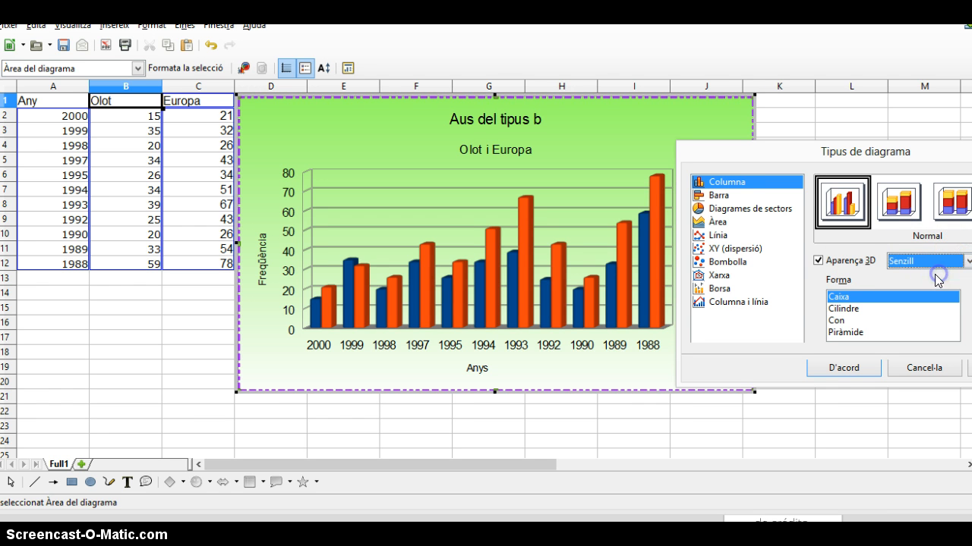
Step: Try the Cilindre, Con and Piràmide shapes for the 3D columns and return to Caixa
{"action": "left_click", "coordinate": [843, 308]}
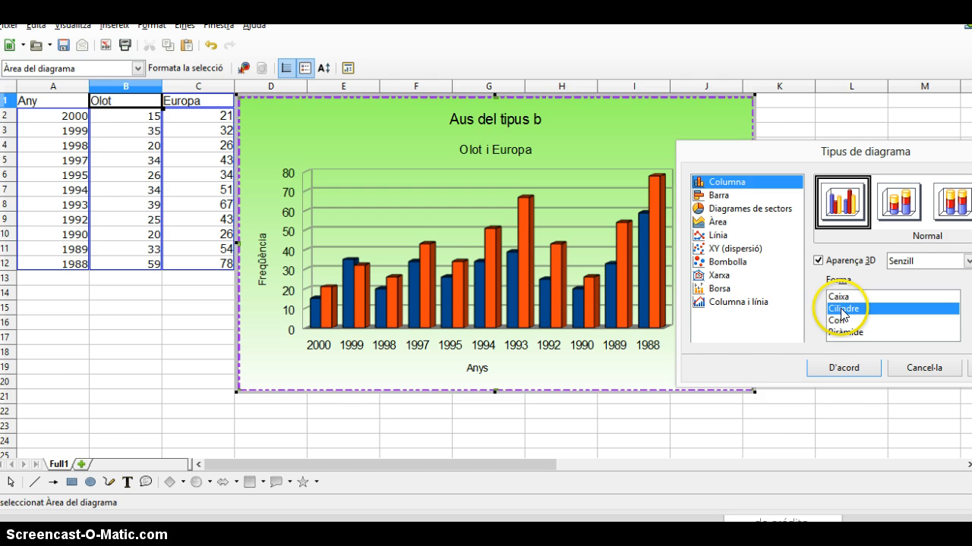
{"action": "left_click", "coordinate": [841, 322]}
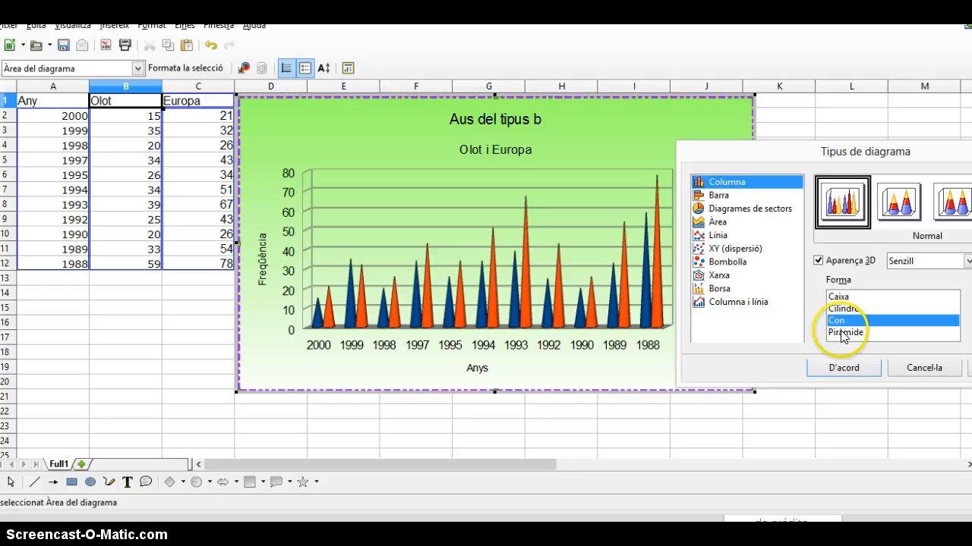
{"action": "left_click", "coordinate": [843, 334]}
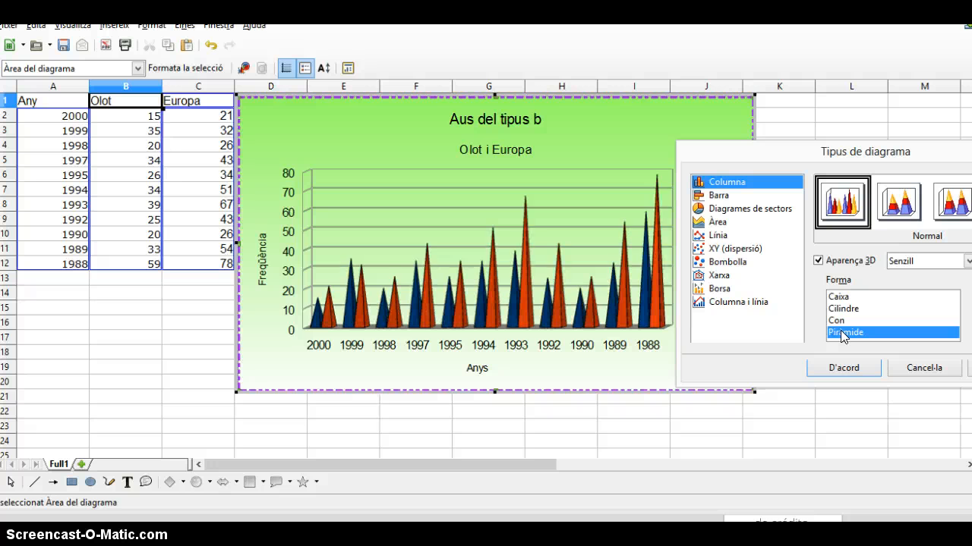
{"action": "left_click", "coordinate": [834, 297]}
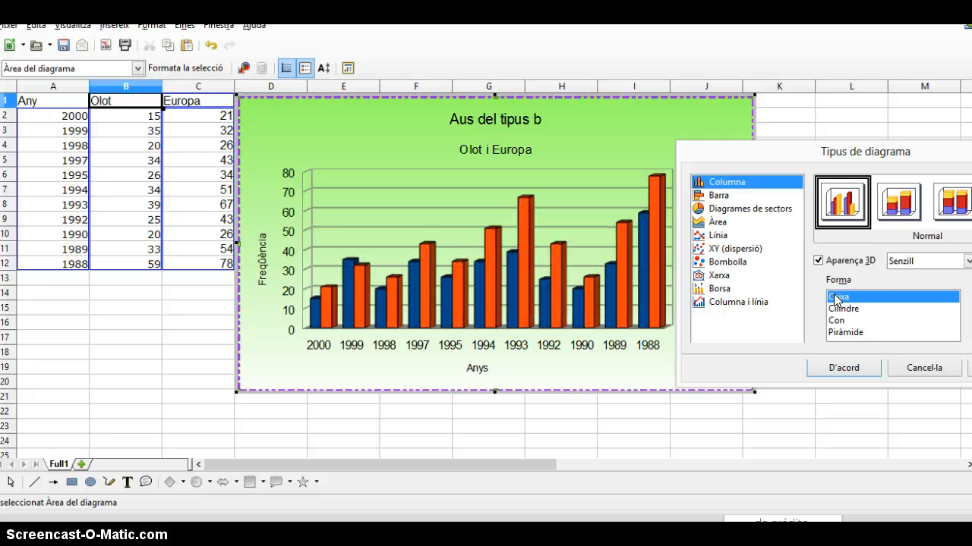
Step: Set the shape of the 3D columns to Piràmide and apply the chart type
{"action": "left_click", "coordinate": [846, 334]}
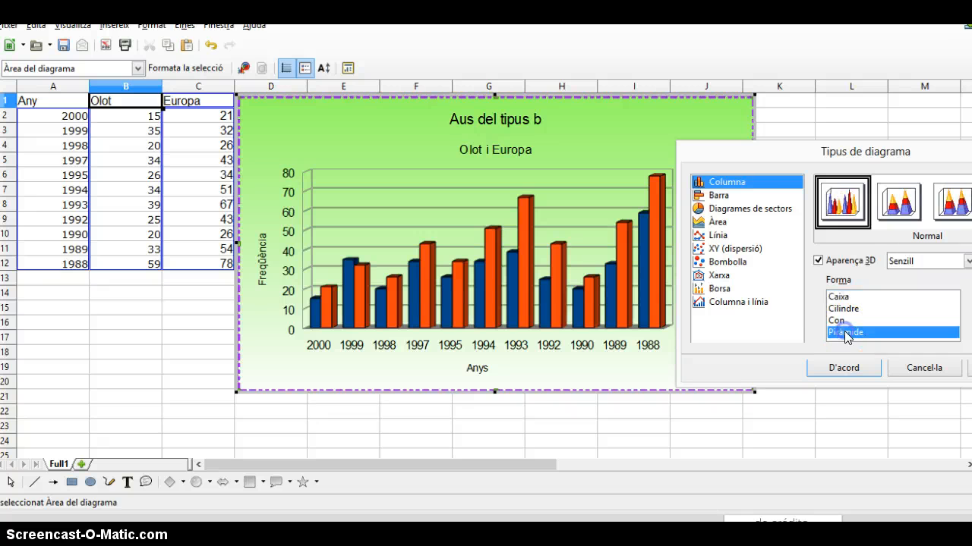
{"action": "left_click", "coordinate": [797, 181]}
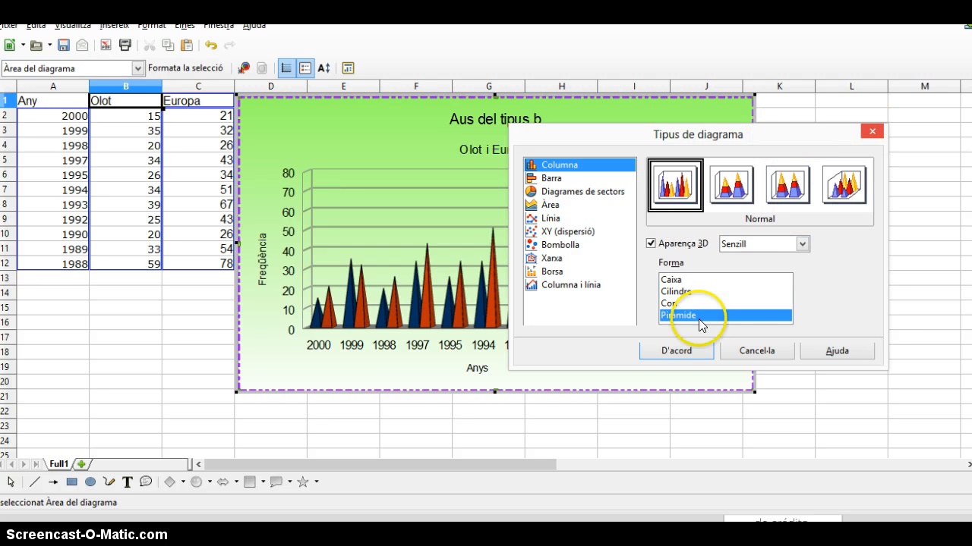
{"action": "left_click", "coordinate": [676, 350]}
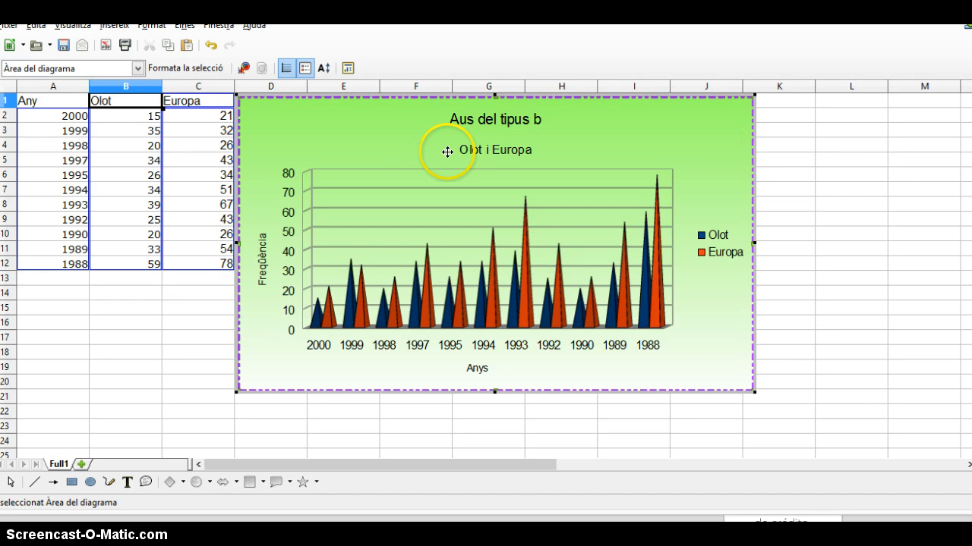
Step: Leave chart editing and copy the whole chart from the sheet
{"action": "left_click", "coordinate": [863, 163]}
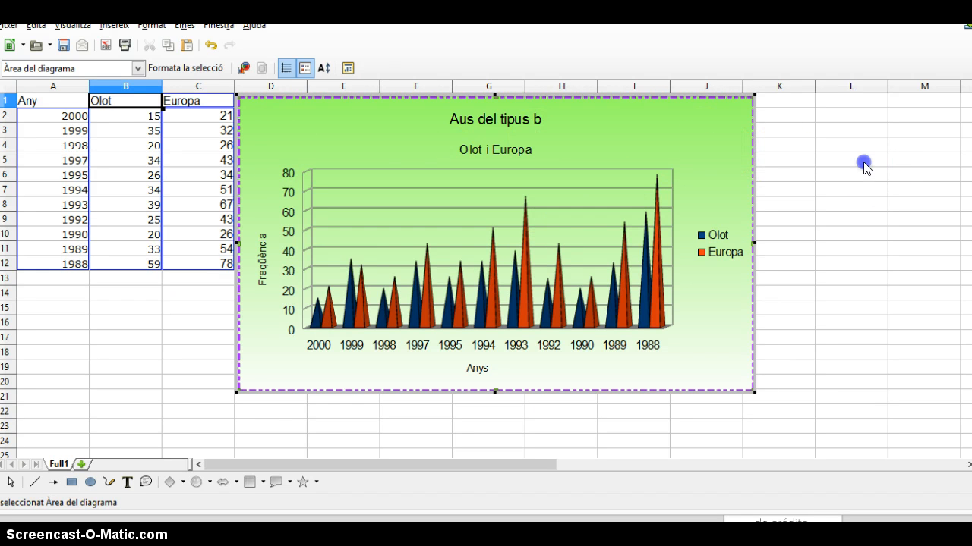
{"action": "left_click", "coordinate": [561, 162]}
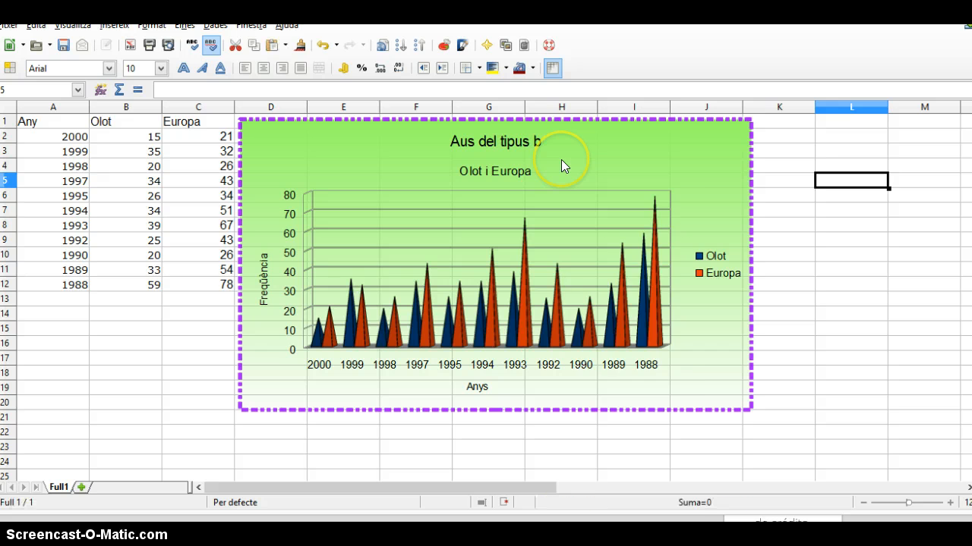
{"action": "right_click", "coordinate": [562, 160]}
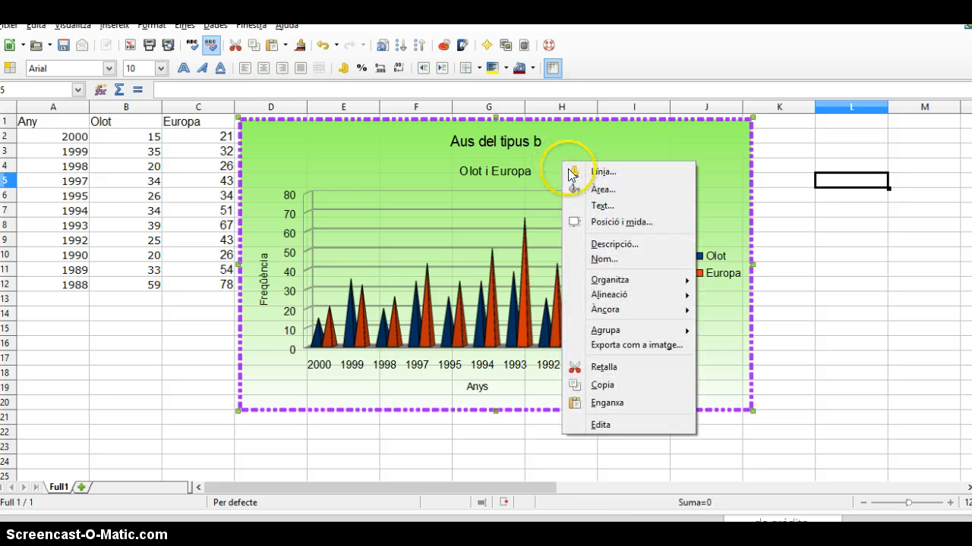
{"action": "mouse_move", "coordinate": [606, 334]}
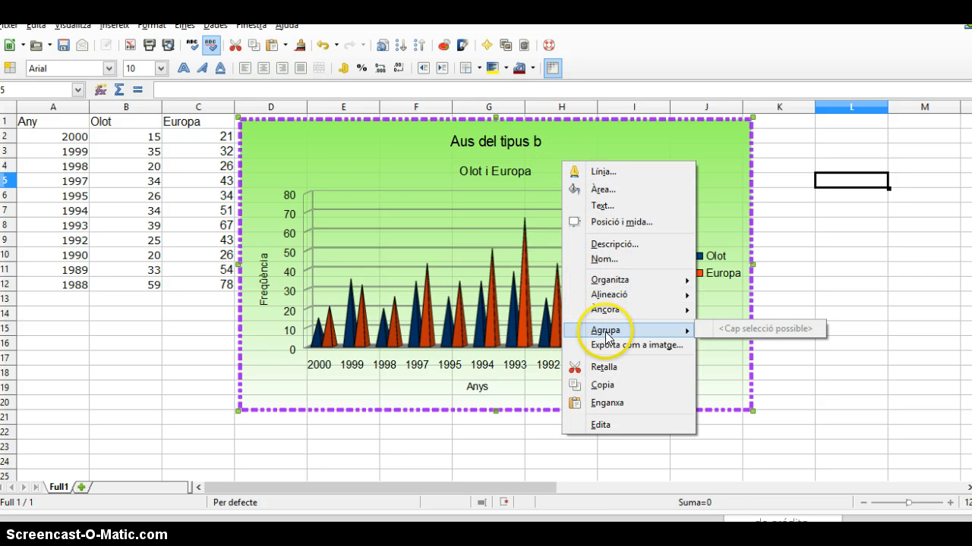
{"action": "left_click", "coordinate": [606, 384]}
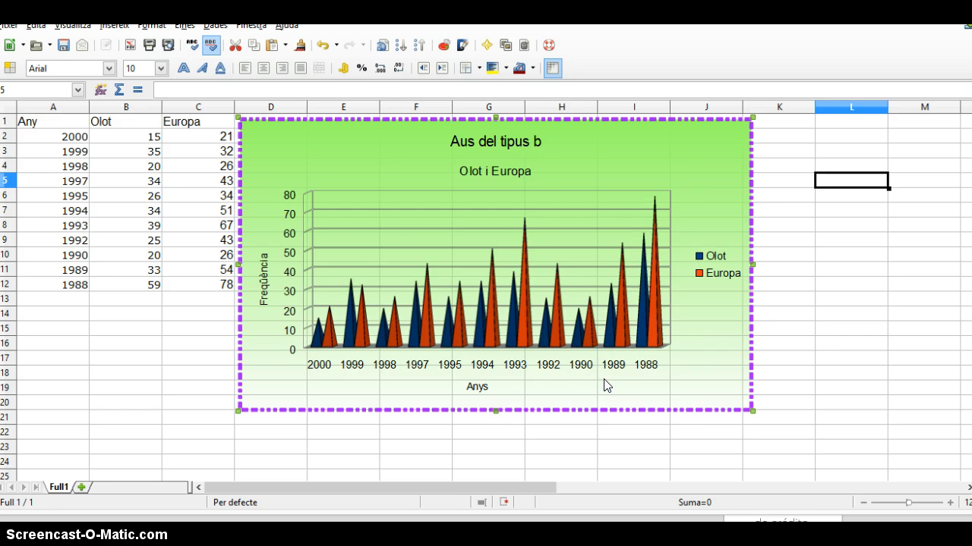
Step: Create a new text document and paste the copied chart into it
{"action": "left_click", "coordinate": [25, 45]}
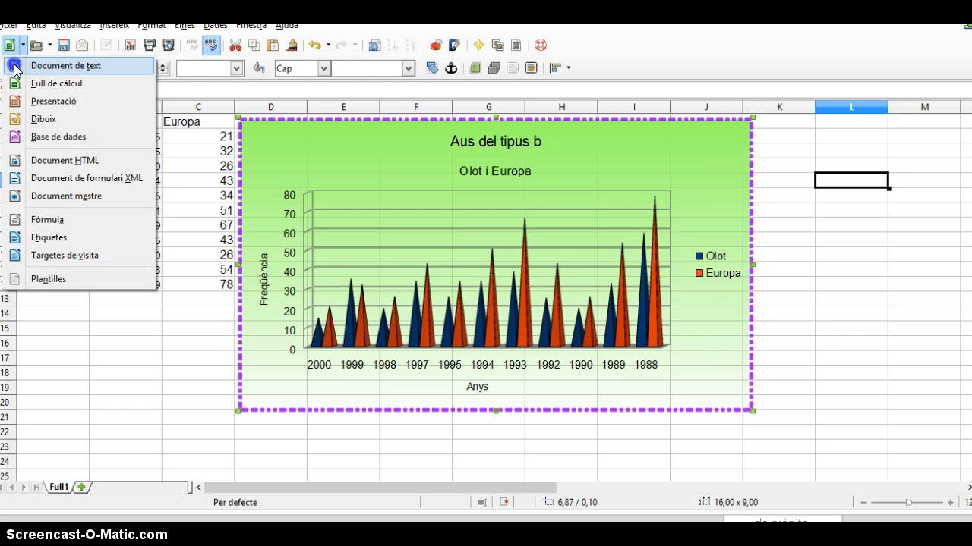
{"action": "left_click", "coordinate": [65, 66]}
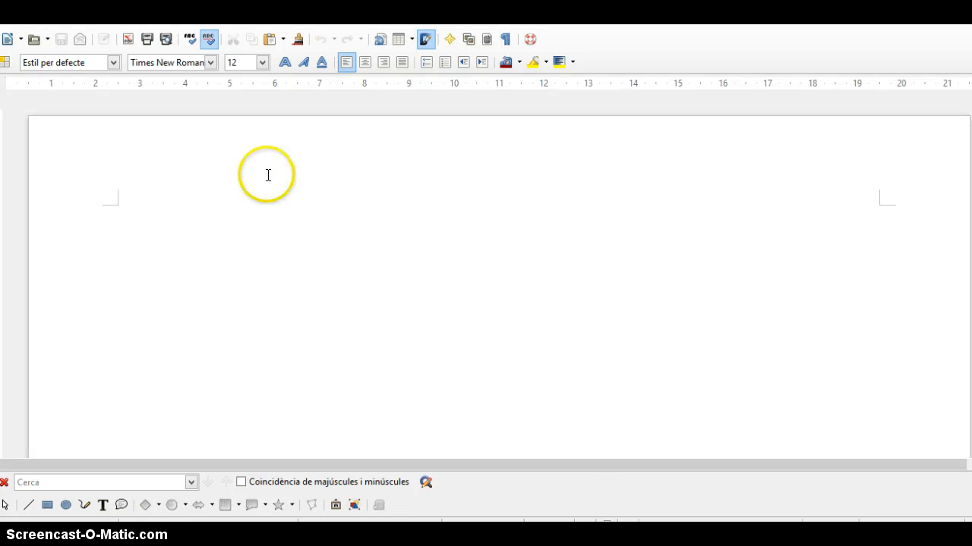
{"action": "left_click", "coordinate": [271, 37]}
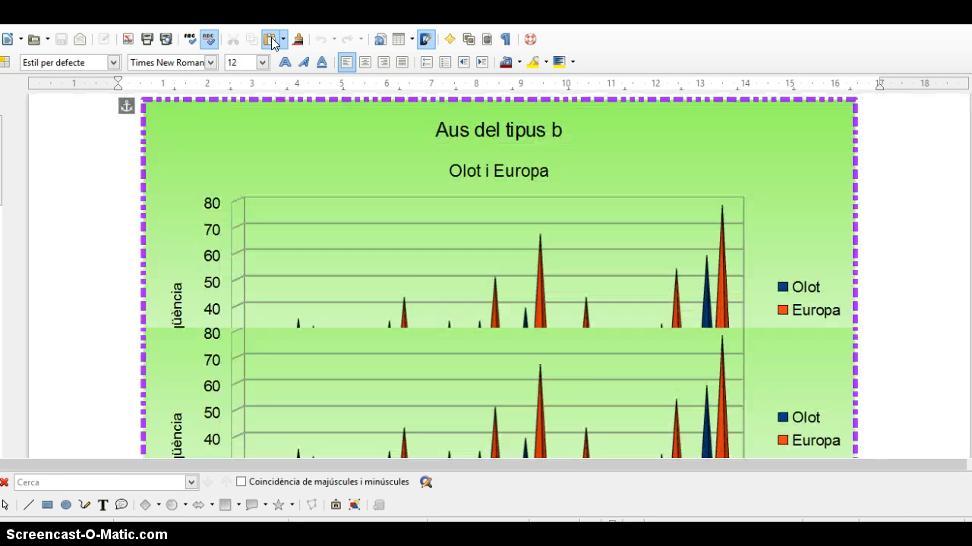
{"action": "scroll", "coordinate": [952, 348], "scroll_direction": "down", "scroll_amount": 1}
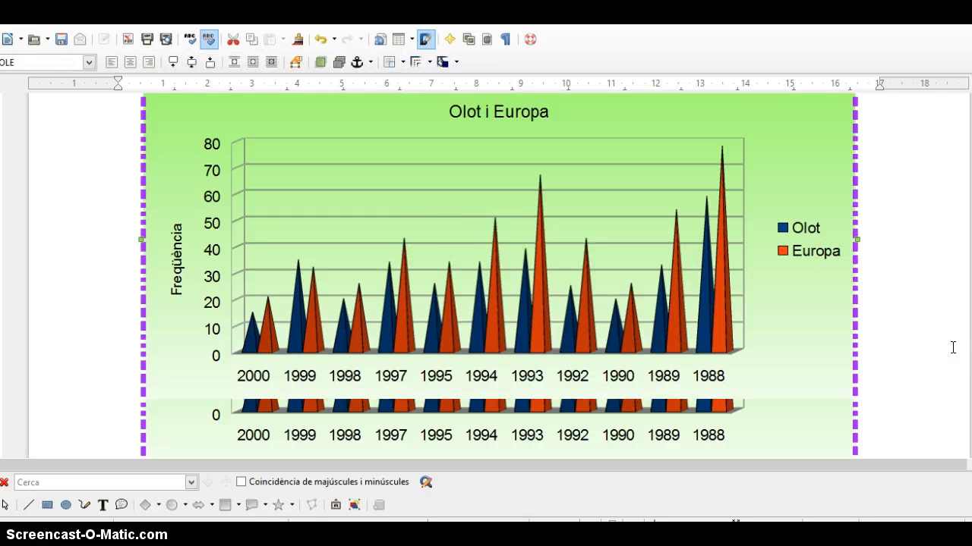
{"action": "left_click", "coordinate": [919, 304]}
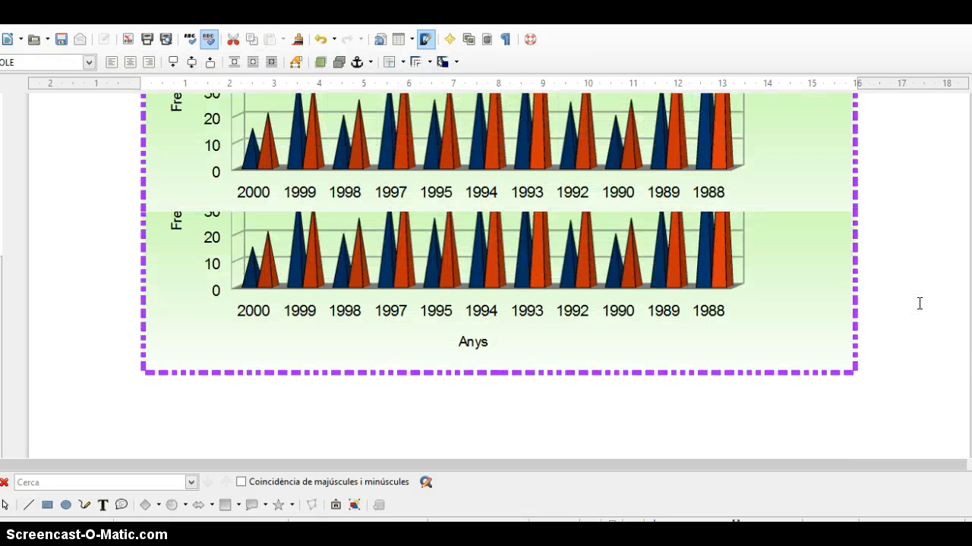
{"action": "left_click", "coordinate": [898, 328]}
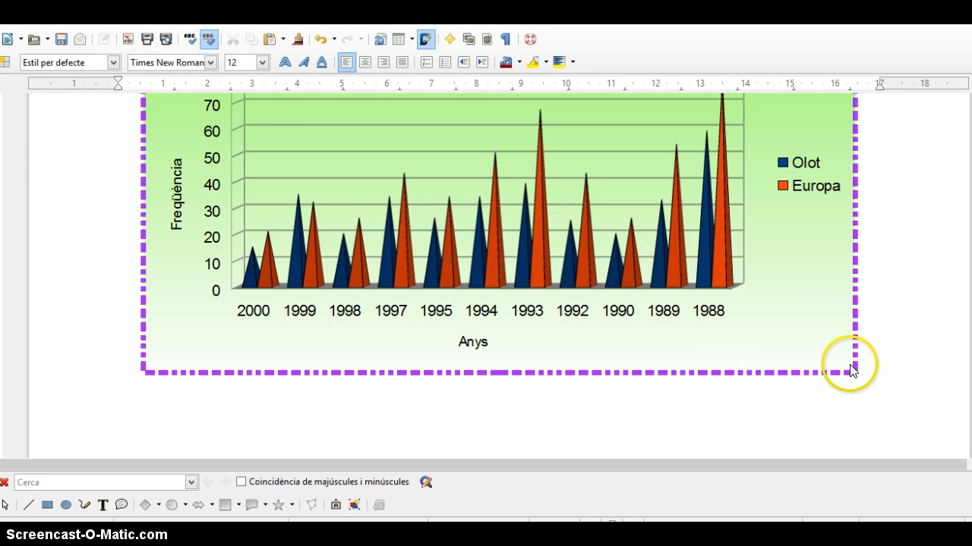
{"action": "left_click", "coordinate": [852, 370]}
{"action": "left_click_drag", "start_coordinate": [859, 375], "coordinate": [856, 372]}
{"action": "double_click", "coordinate": [856, 373]}
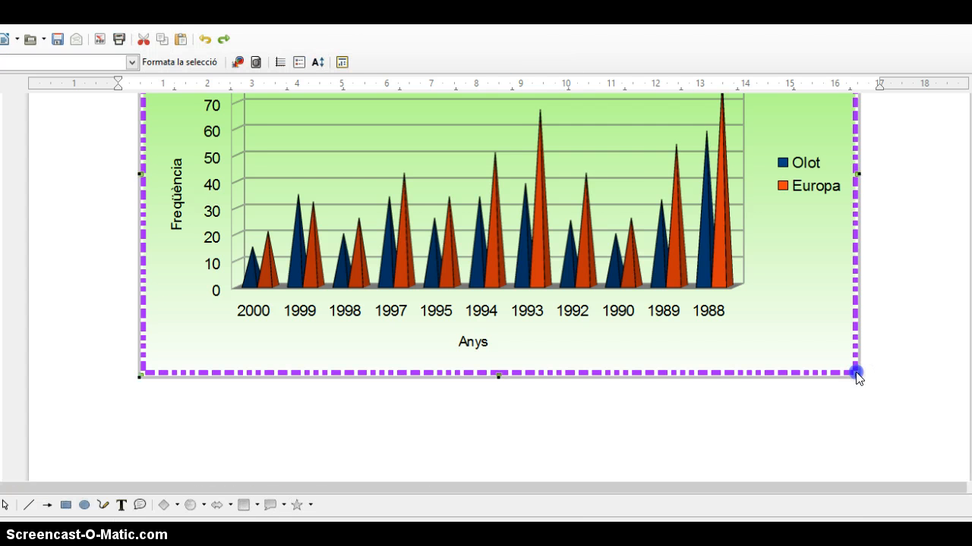
{"action": "left_click", "coordinate": [806, 330]}
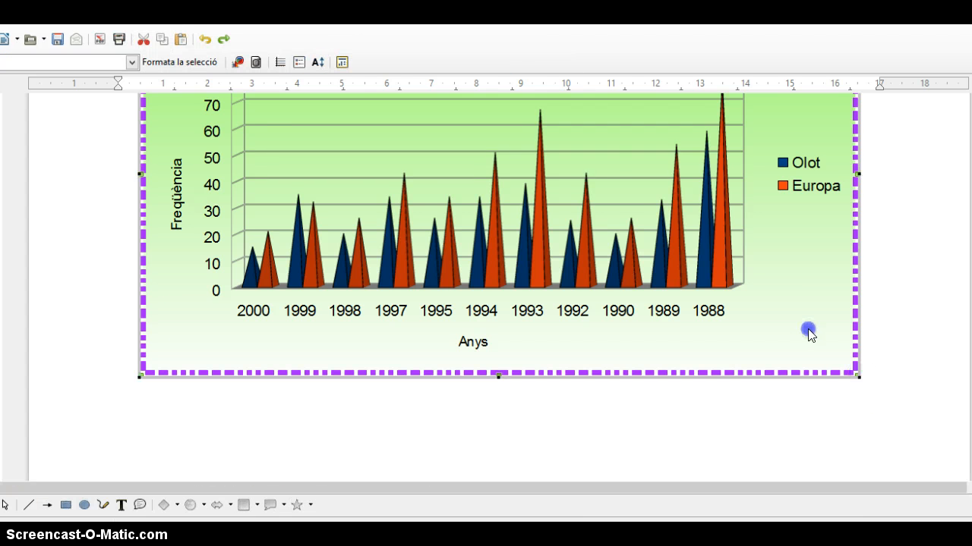
{"action": "left_click", "coordinate": [842, 375]}
{"action": "left_click", "coordinate": [841, 365]}
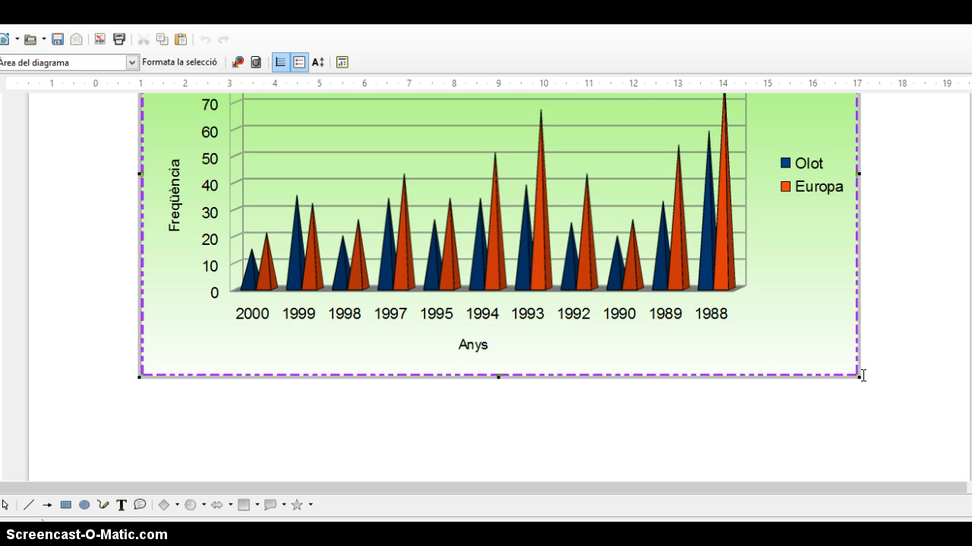
{"action": "left_click", "coordinate": [861, 375]}
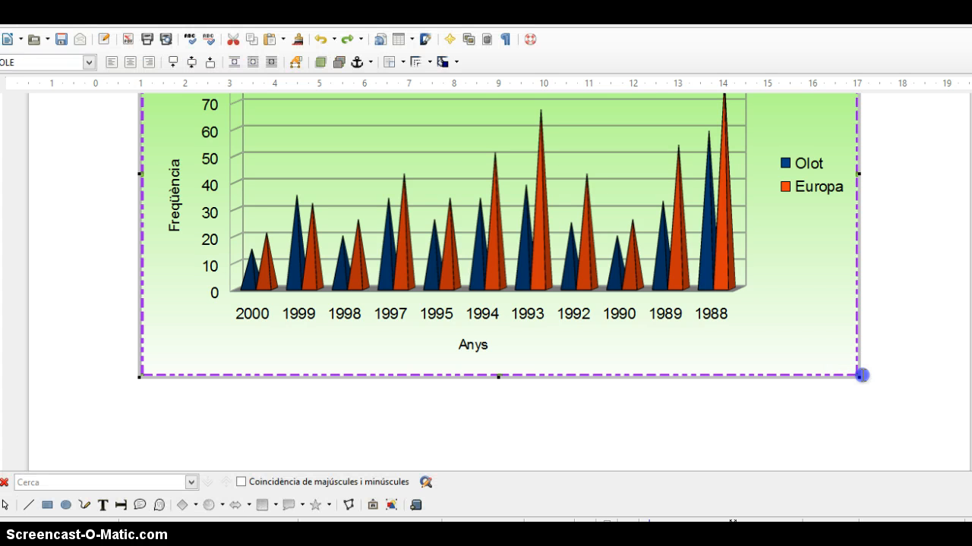
Step: Shrink the pasted chart to about 13 cm wide, and enlarge it again to about 15 cm wide on the page
{"action": "scroll", "coordinate": [862, 375], "scroll_direction": "up", "scroll_amount": 3}
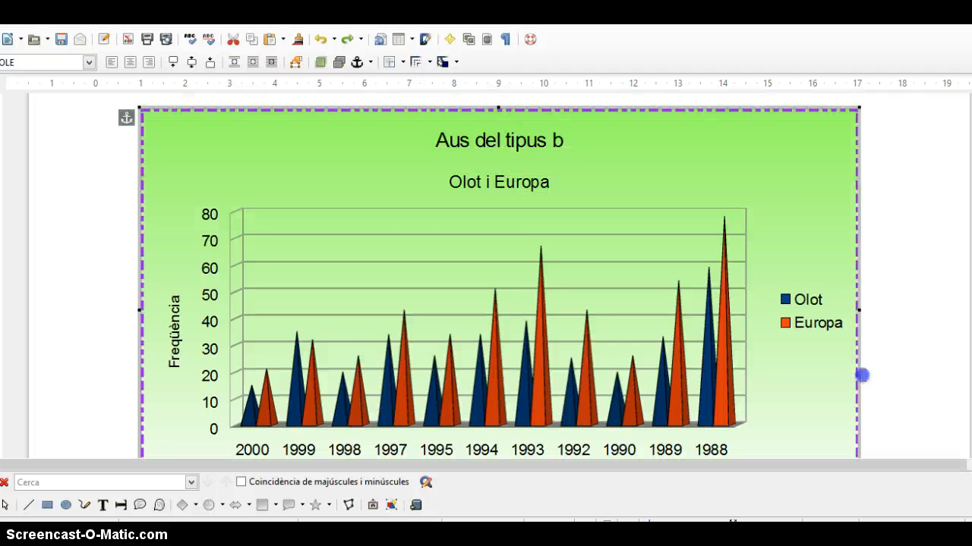
{"action": "left_click_drag", "start_coordinate": [854, 110], "coordinate": [726, 227]}
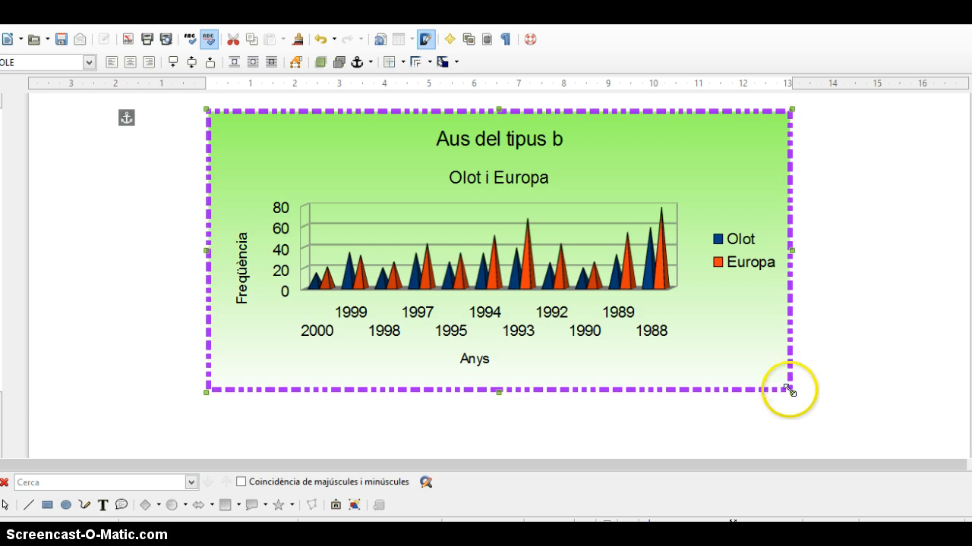
{"action": "left_click_drag", "start_coordinate": [791, 393], "coordinate": [899, 468]}
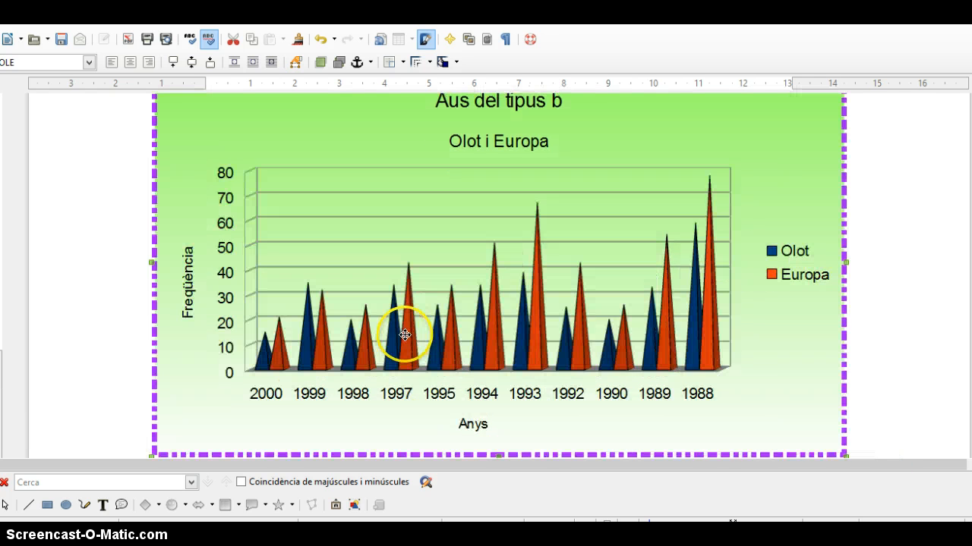
{"action": "left_click", "coordinate": [903, 162]}
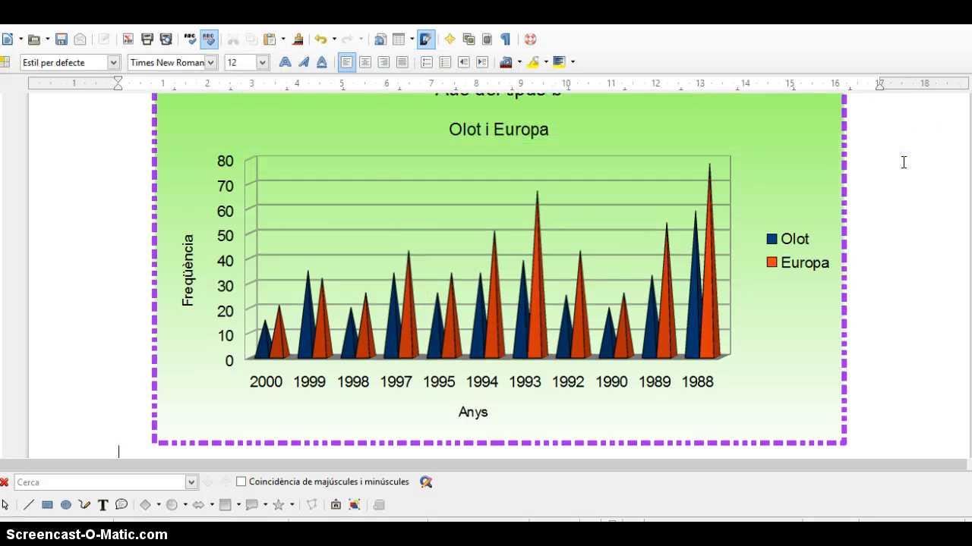
{"action": "scroll", "coordinate": [904, 162], "scroll_direction": "up", "scroll_amount": 3}
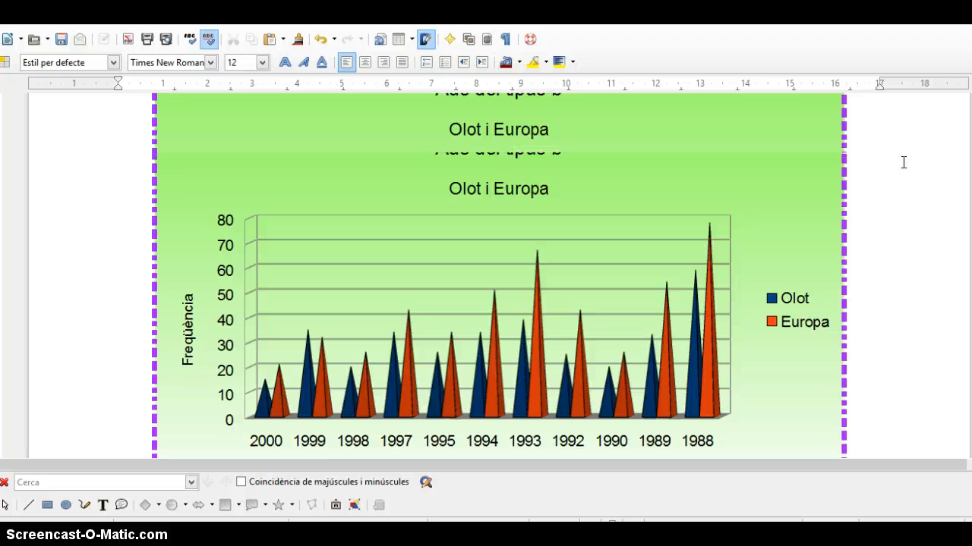
{"action": "scroll", "coordinate": [903, 162], "scroll_direction": "down", "scroll_amount": 2}
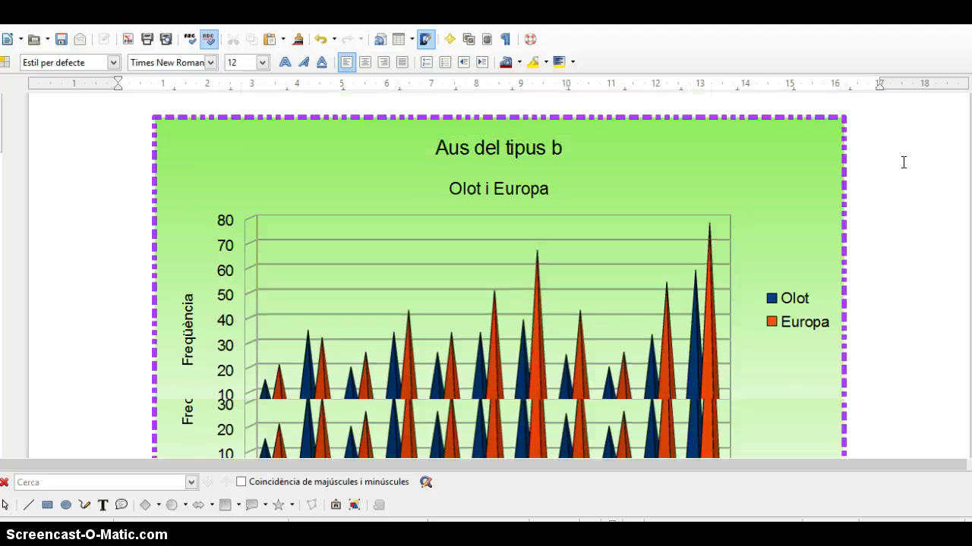